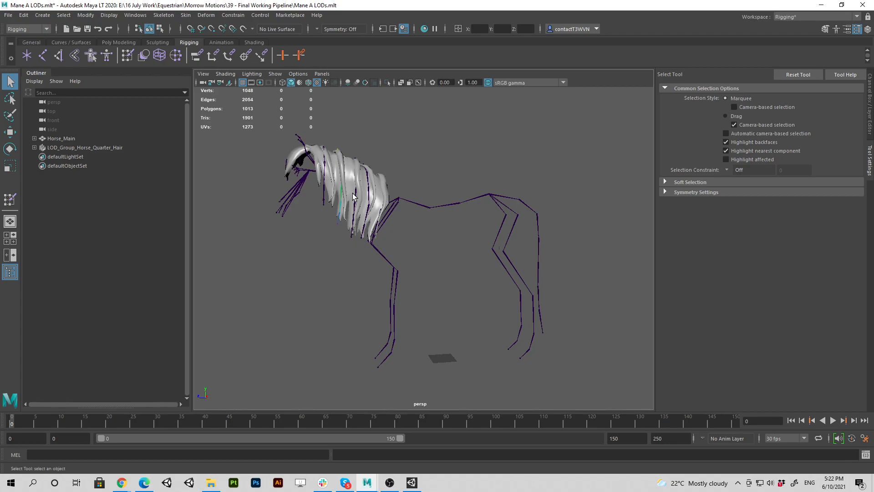
Select the LOD_Group_Horse_Quarter_Hair group and examine the mane mesh and horse skeleton from several angles
alt+drag(353, 196, 405, 231)
scroll(408, 250, down, 2)
alt+middle_drag(408, 251, 430, 223)
scroll(446, 228, up, 2)
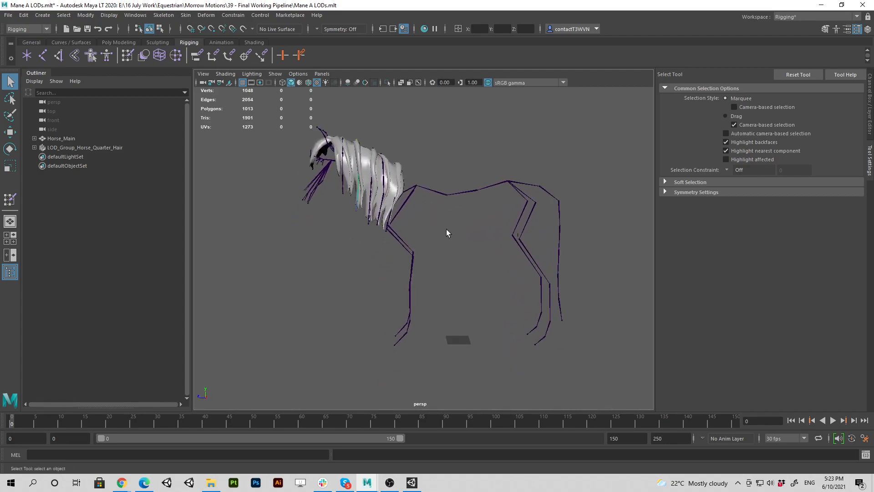
click(75, 150)
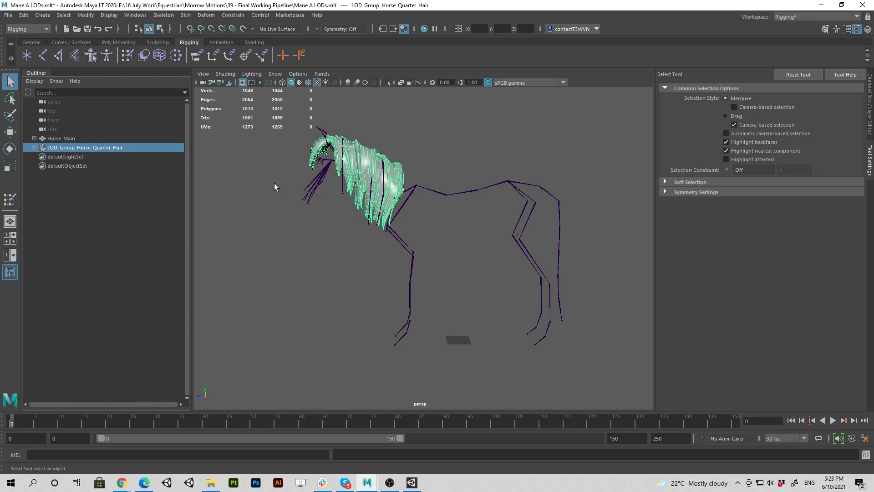
alt+drag(295, 233, 352, 258)
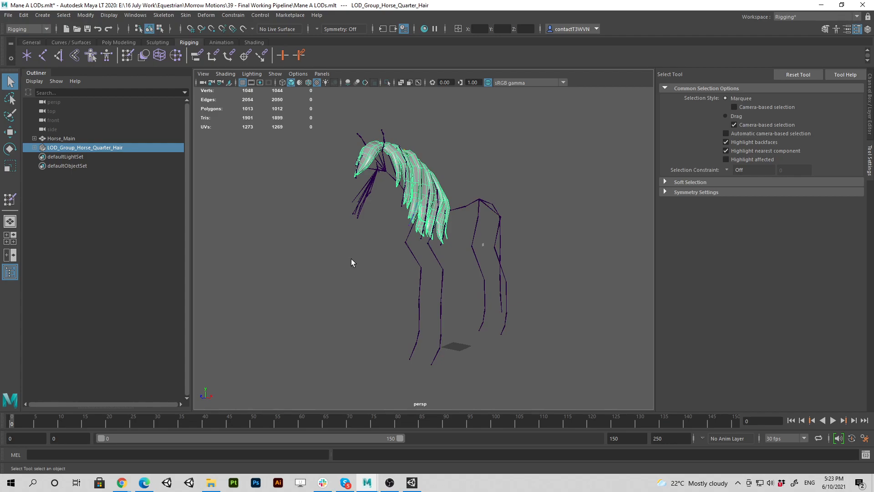
alt+drag(351, 262, 374, 264)
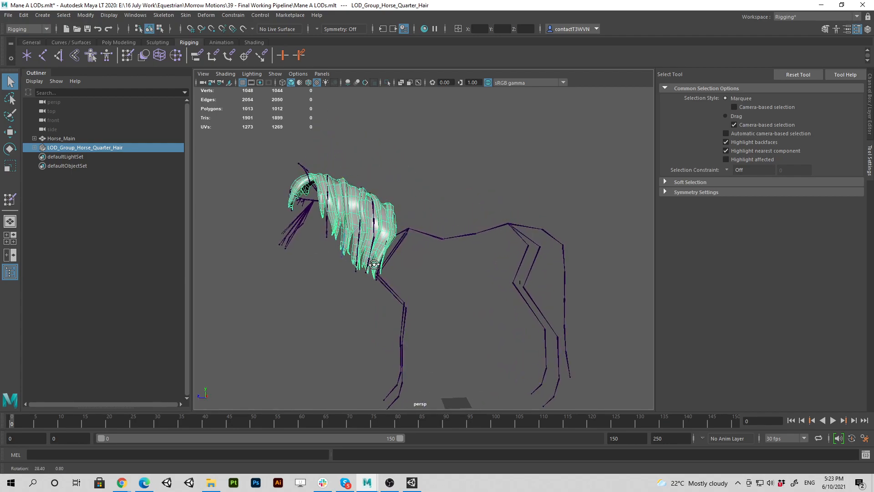
alt+middle_drag(366, 281, 364, 252)
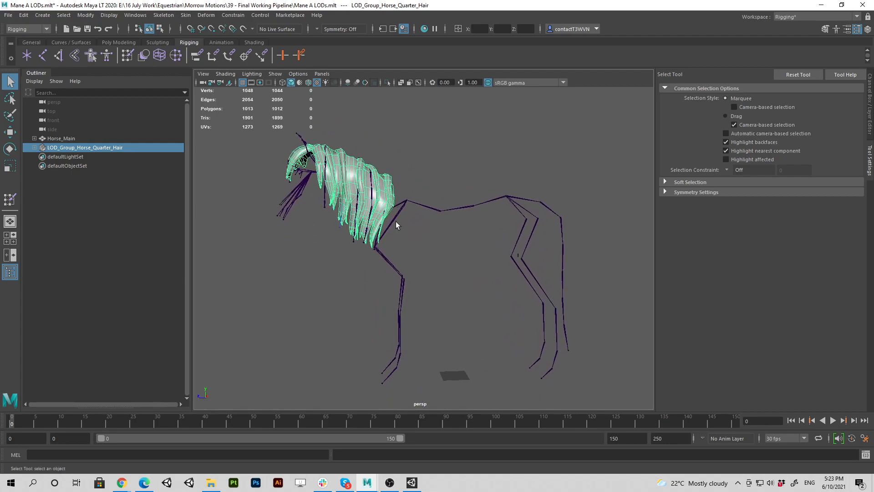
alt+drag(352, 268, 386, 272)
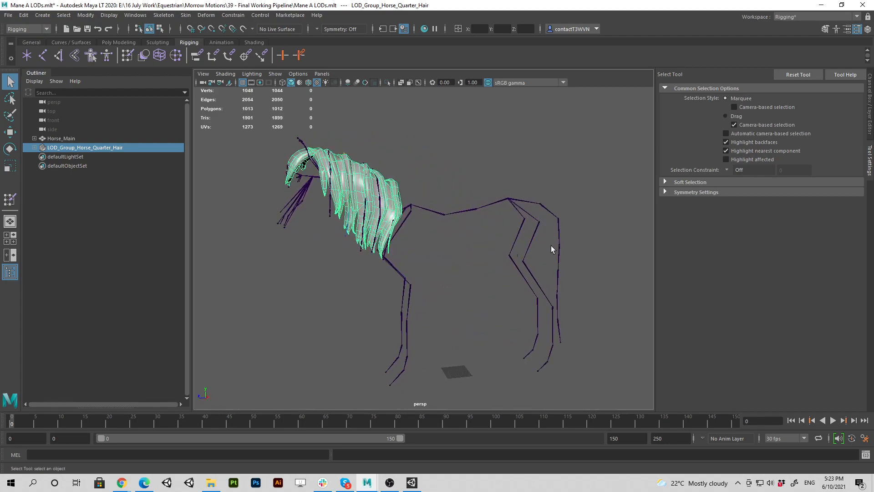
alt+drag(501, 236, 481, 279)
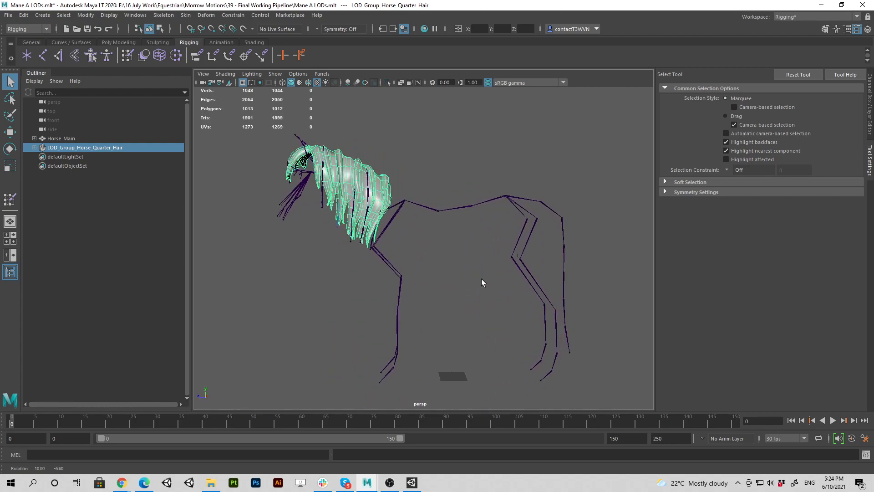
Try rotating joints in the lower mane chain, including Mane03_05, to test how the hair deforms
alt+drag(320, 243, 379, 255)
scroll(392, 228, up, 5)
alt+middle_drag(356, 259, 384, 293)
click(397, 314)
click(397, 307)
alt+drag(398, 306, 362, 314)
click(363, 314)
key(e)
drag(384, 321, 385, 302)
click(370, 253)
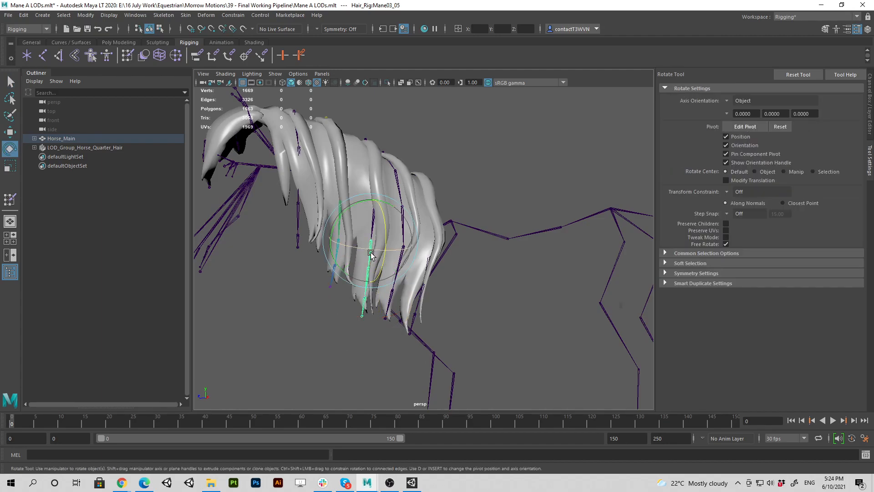
mouse_move(384, 239)
mouse_down()
mouse_move(387, 218)
mouse_move(382, 270)
mouse_move(386, 234)
mouse_move(386, 242)
mouse_up()
Undo the test rotations of the mane joints and clear the selection with the Select tool
key(ctrl+z)
key(ctrl+z)
key(ctrl+z)
key(ctrl+z)
key(ctrl+z)
key(ctrl+z)
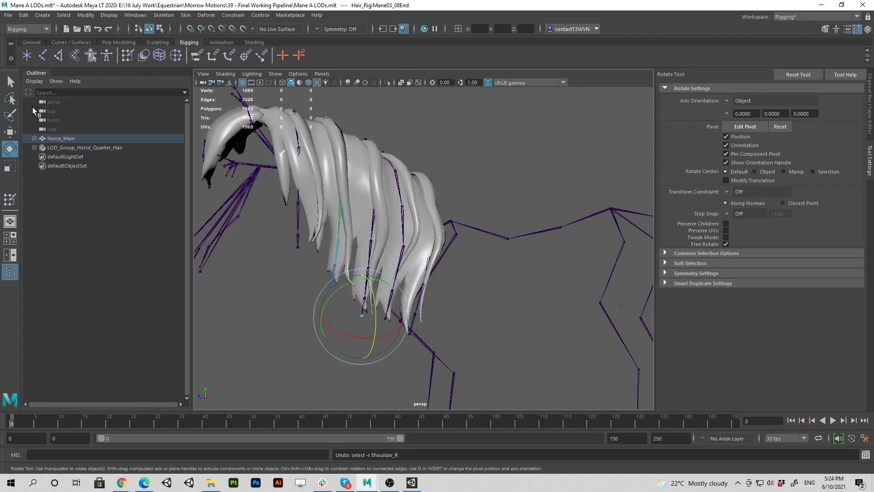
click(14, 81)
click(463, 124)
Examine the unselected mane and the full horse skeleton from the side and front at a greater distance
scroll(419, 230, down, 5)
alt+drag(418, 234, 412, 223)
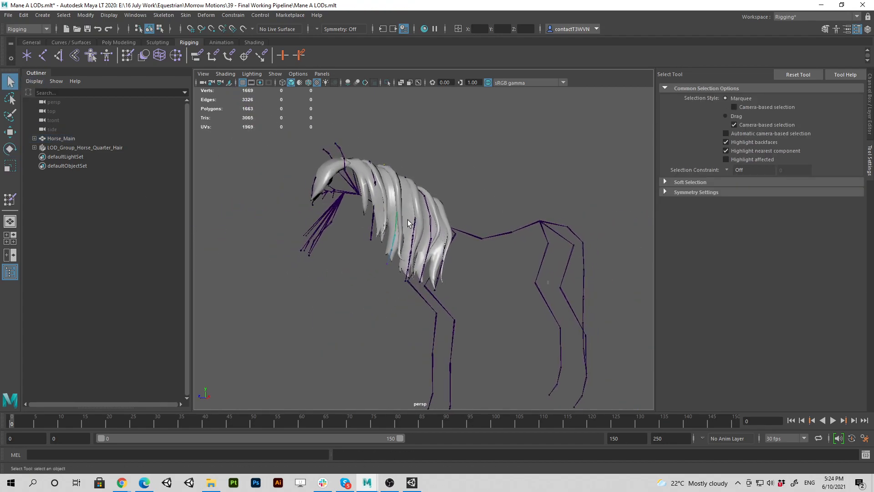
alt+drag(502, 275, 456, 289)
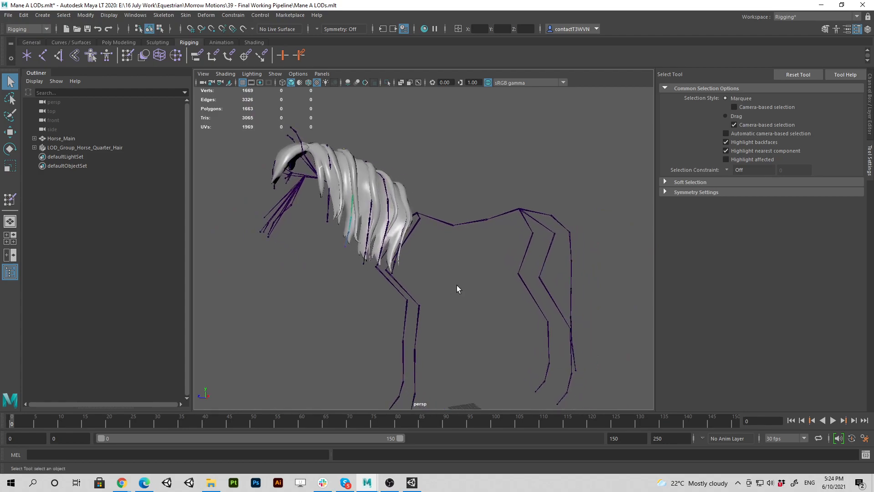
alt+drag(507, 292, 403, 292)
alt+drag(502, 291, 476, 274)
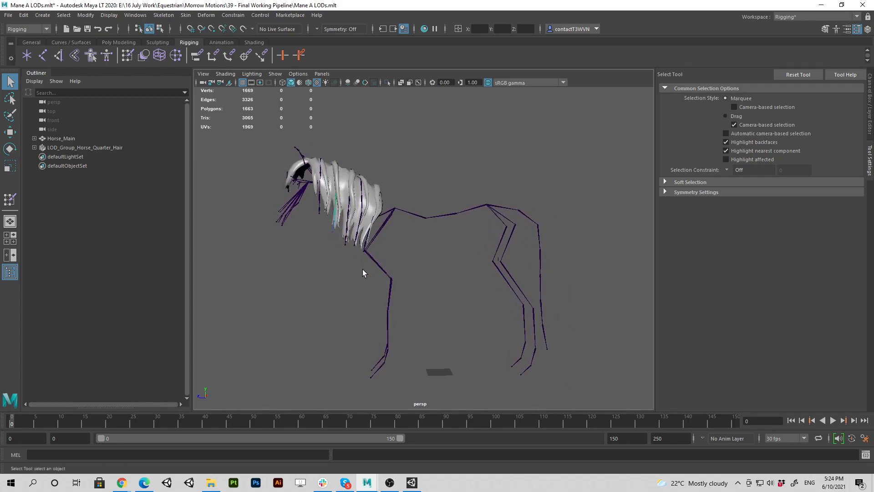
alt+drag(359, 254, 342, 272)
mouse_move(346, 186)
alt+mouse_down()
mouse_move(347, 209)
mouse_move(337, 196)
alt+mouse_up()
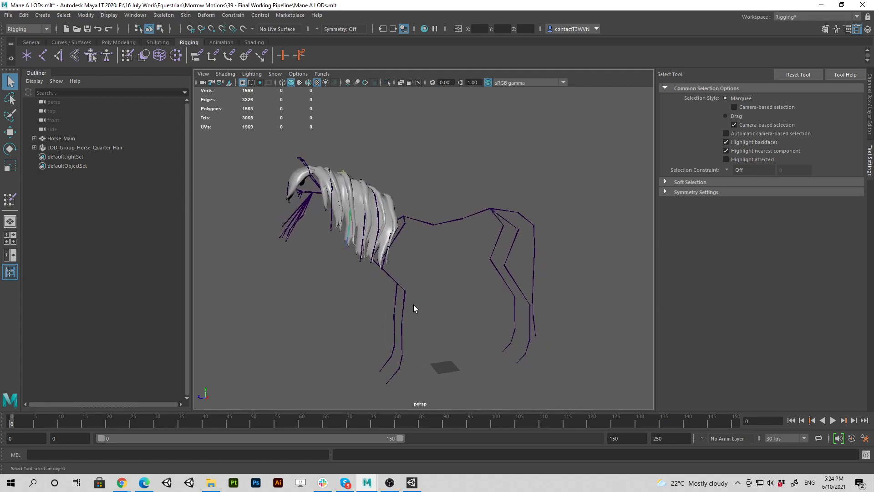
alt+drag(328, 246, 410, 236)
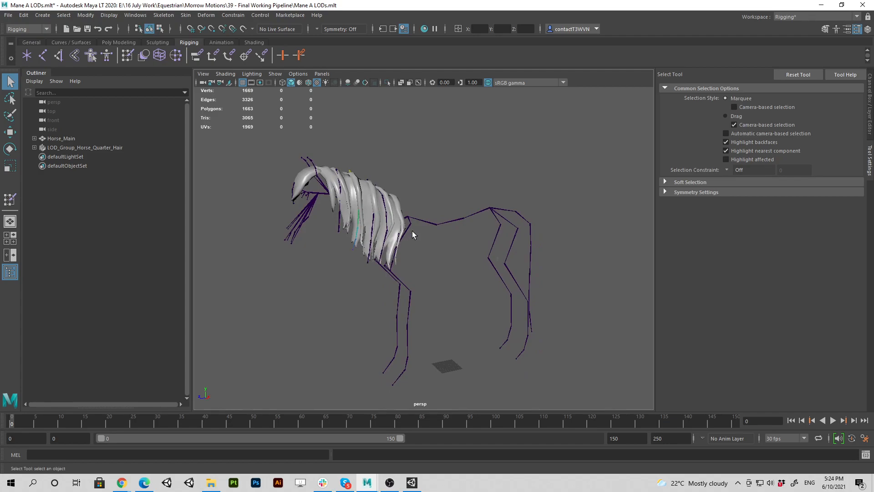
Check which LOD mesh is displayed by selecting the mane around the forelock, and clear the selection
click(305, 172)
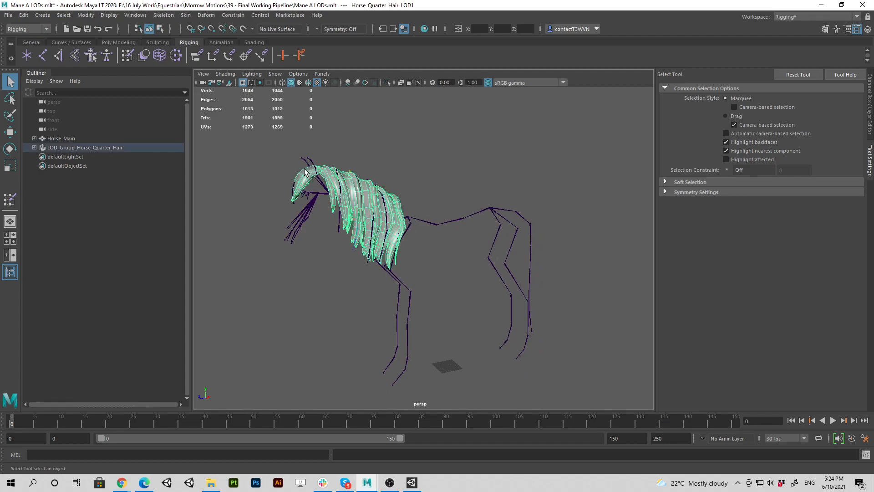
click(378, 147)
alt+drag(379, 148, 390, 232)
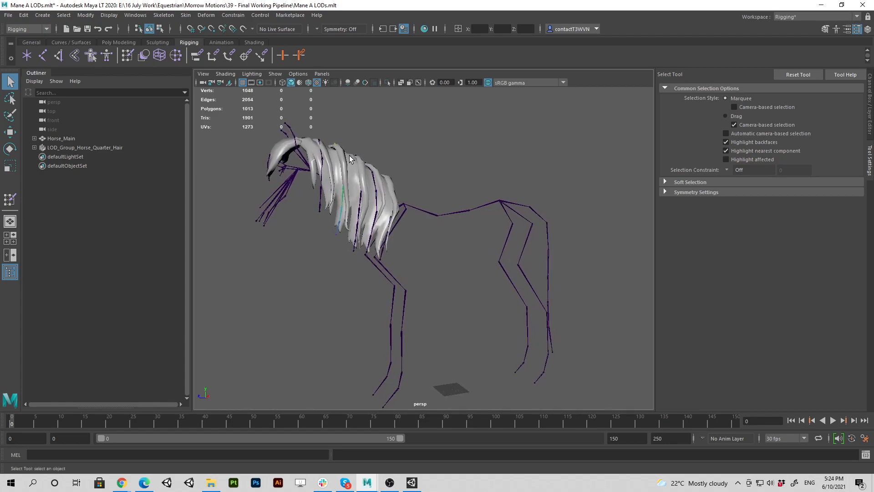
alt+drag(427, 258, 397, 241)
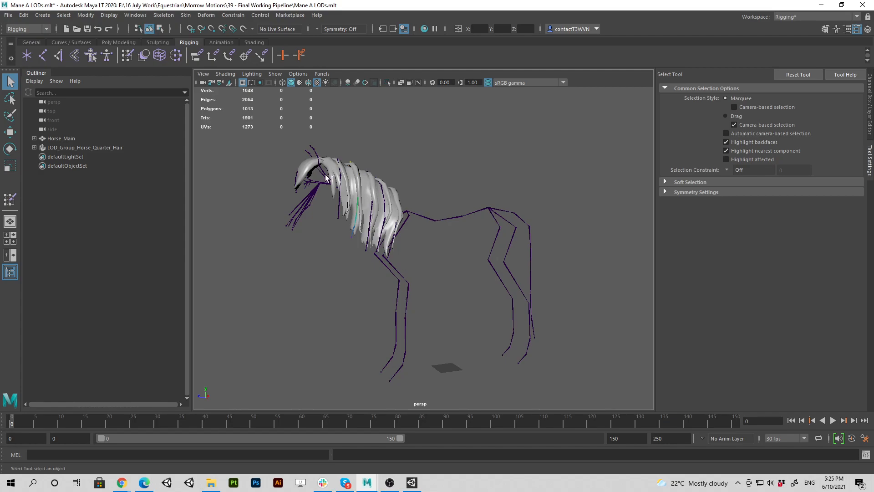
click(303, 168)
click(307, 164)
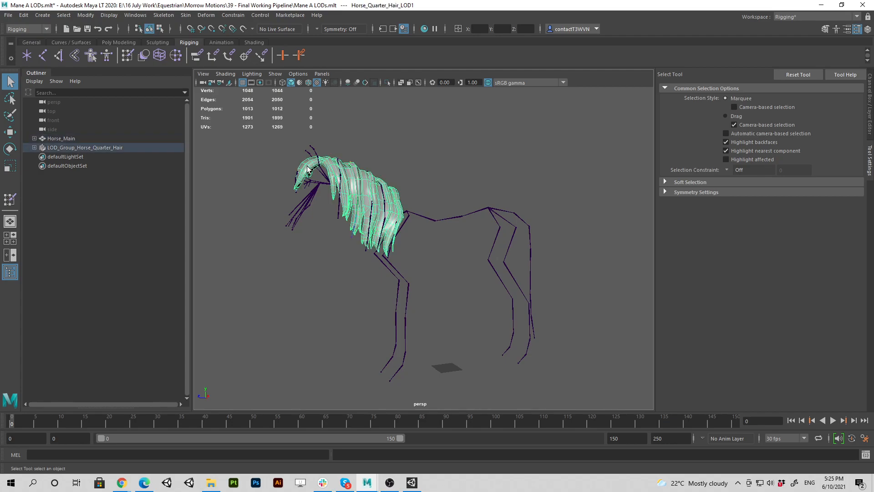
click(445, 204)
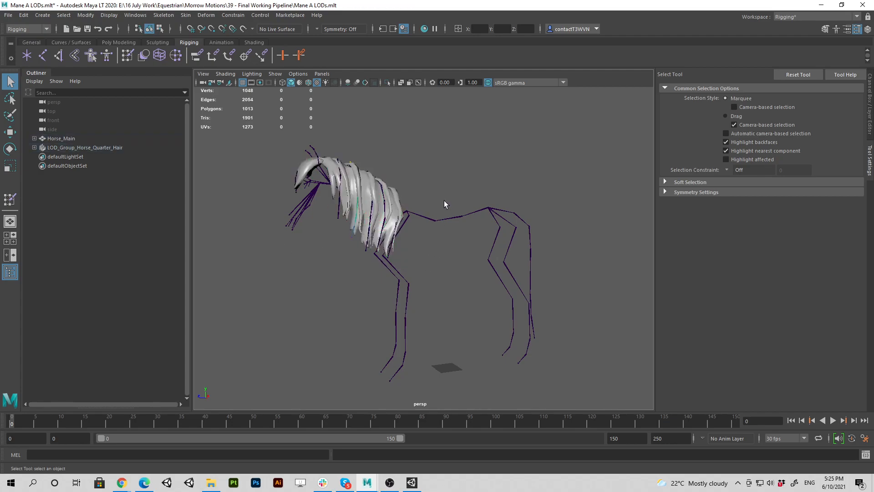
Inspect the mane along the neck from the side and select the Horse_Quarter_Hair_LOD1 mesh
alt+drag(459, 261, 426, 233)
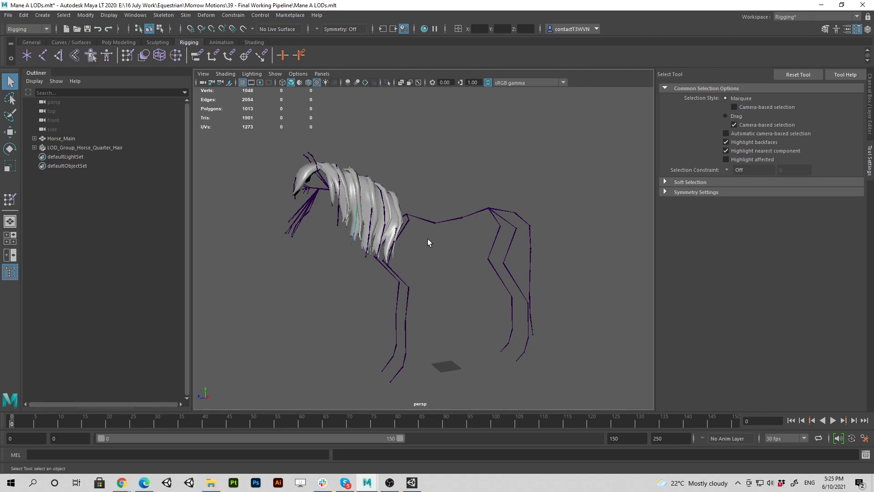
alt+drag(427, 237, 400, 236)
alt+drag(342, 178, 362, 197)
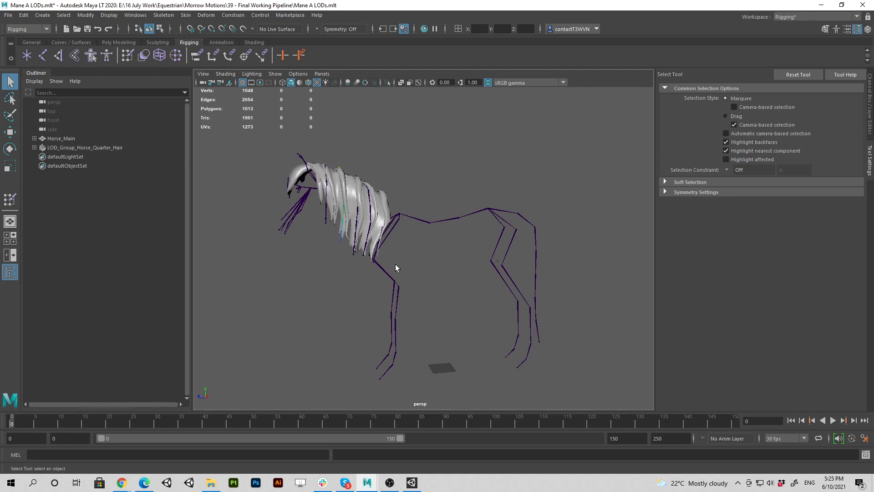
alt+drag(397, 263, 351, 265)
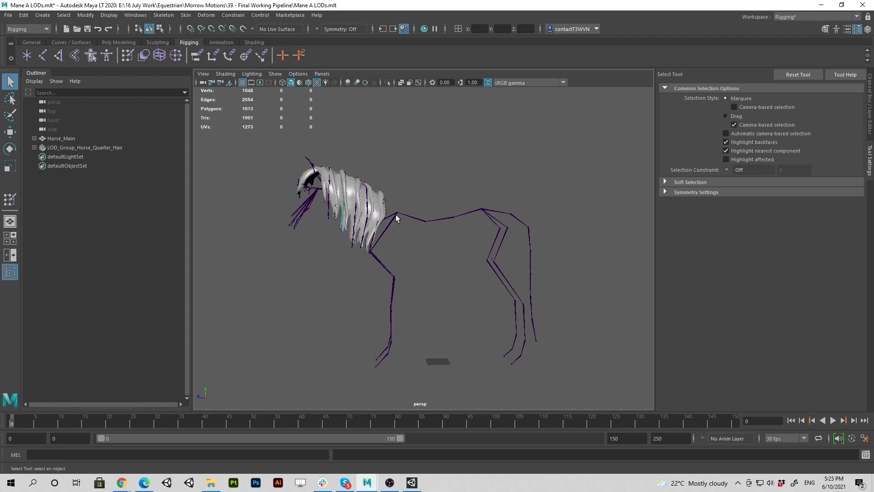
click(351, 181)
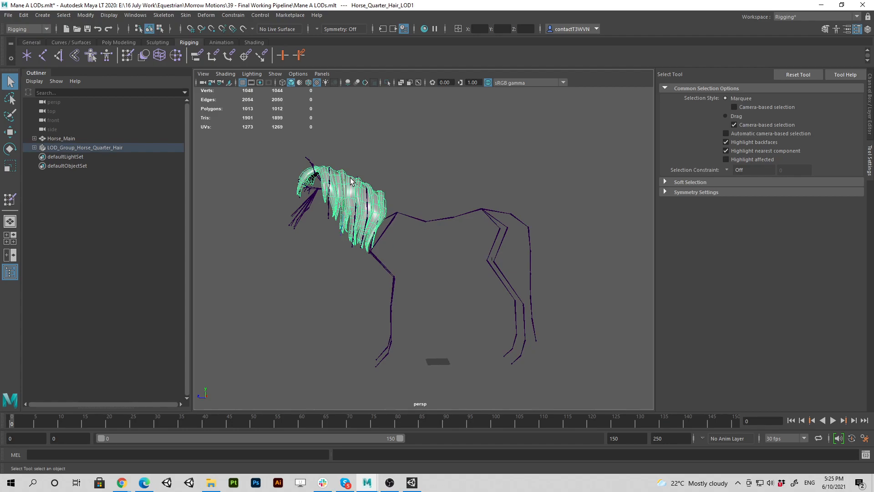
click(385, 236)
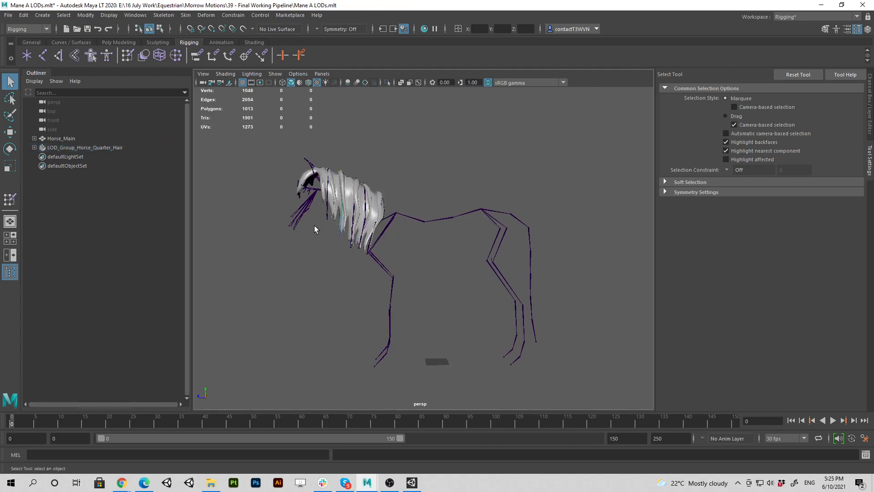
click(376, 197)
click(368, 191)
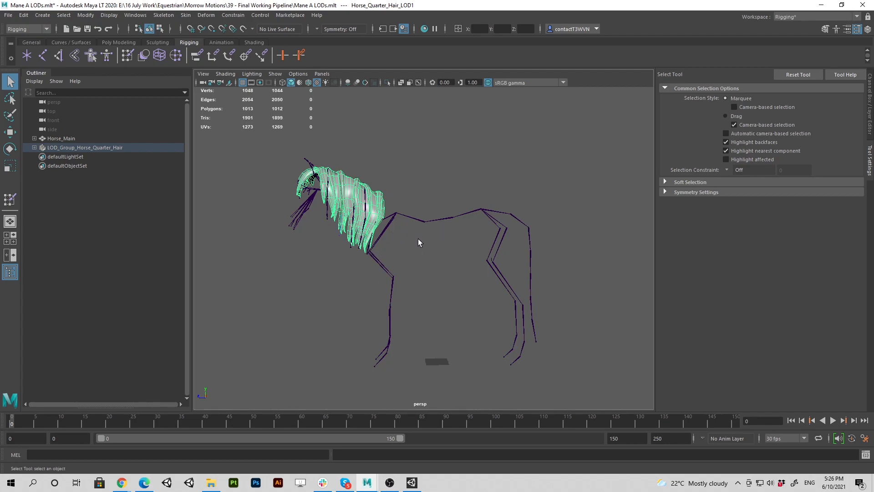
Examine how the LOD1 mane mesh sits on the skeleton from the front and rear, and clear the selection
alt+drag(418, 241, 384, 245)
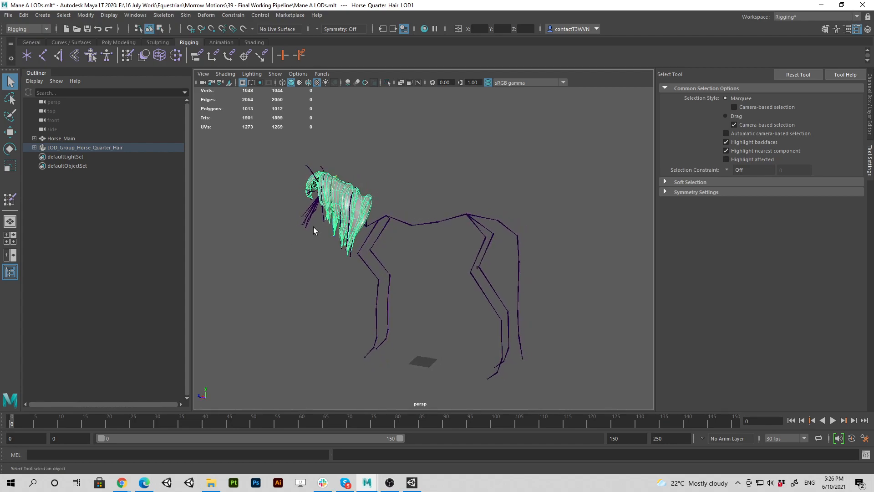
alt+drag(261, 247, 375, 254)
alt+drag(407, 253, 356, 237)
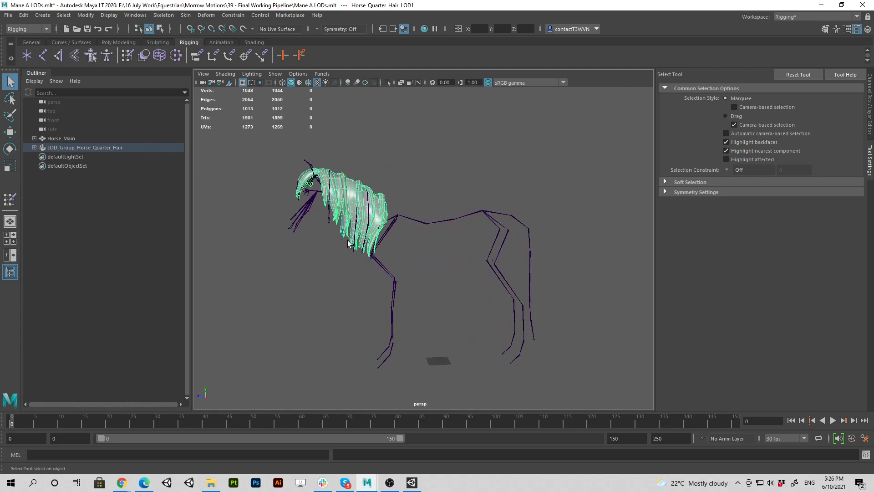
mouse_move(378, 249)
alt+mouse_down()
mouse_move(363, 256)
mouse_move(388, 256)
alt+mouse_up()
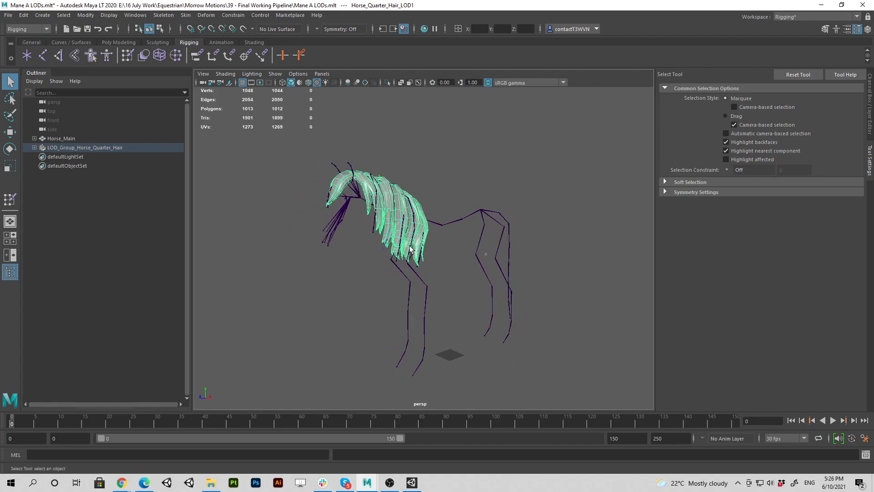
alt+drag(438, 286, 402, 297)
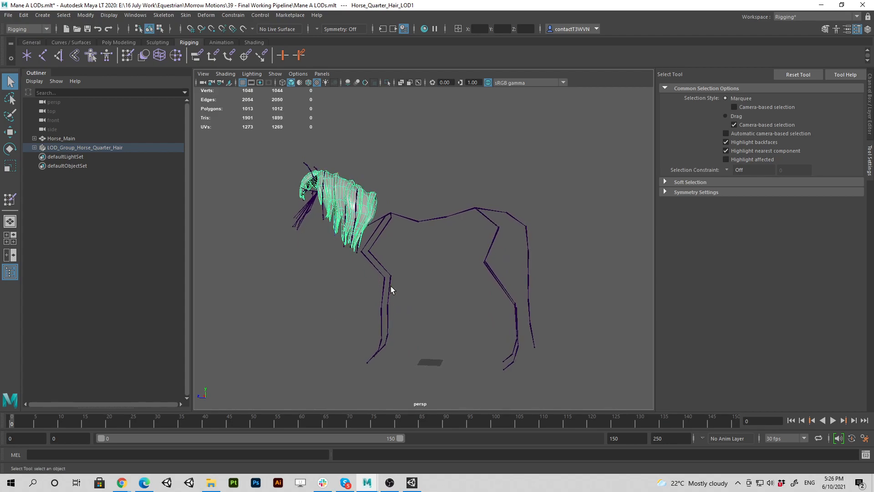
alt+drag(403, 247, 381, 241)
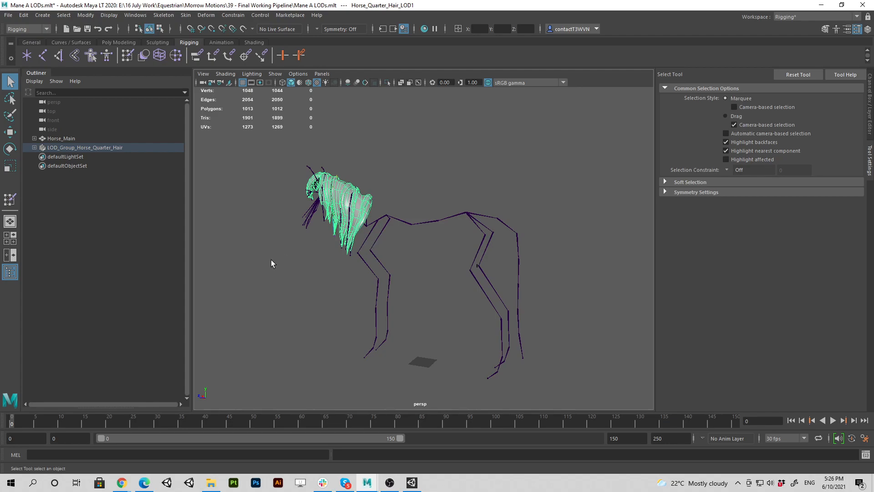
alt+drag(304, 258, 386, 276)
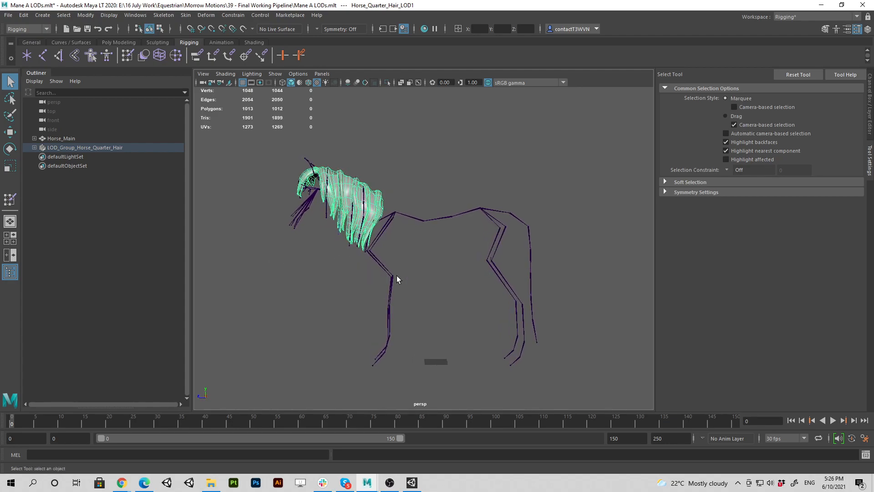
scroll(410, 285, down, 2)
alt+right_drag(365, 289, 375, 302)
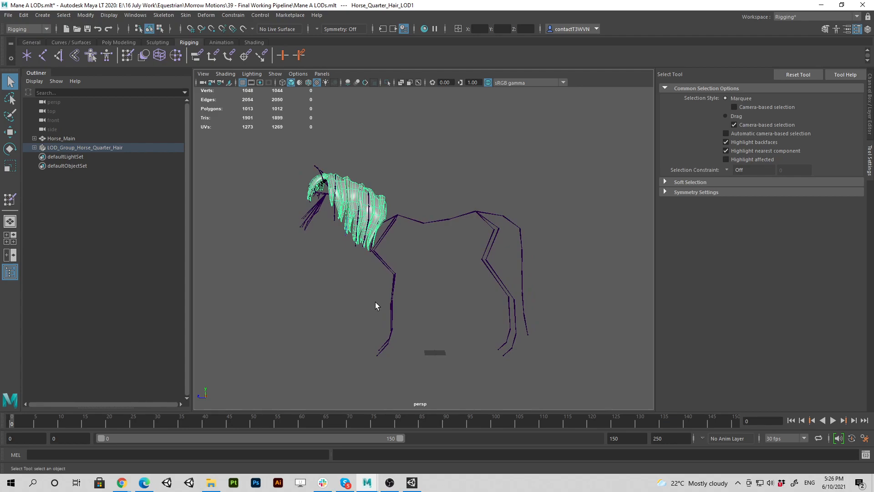
click(429, 205)
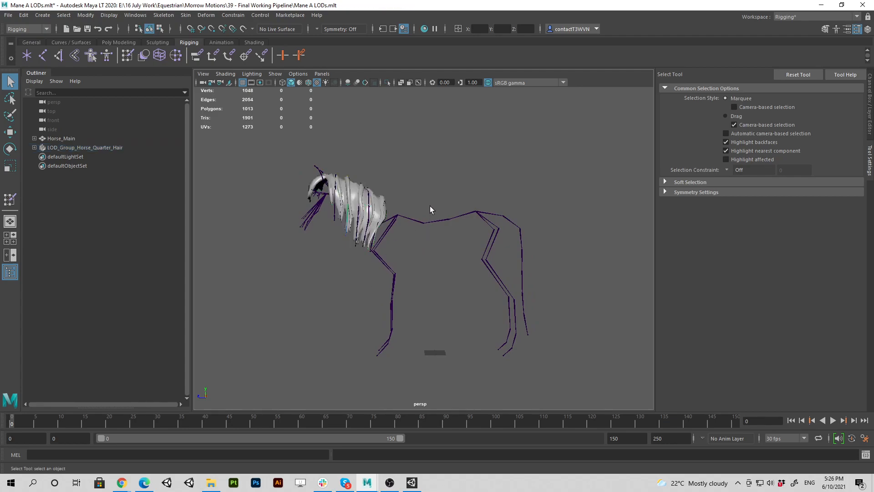
alt+drag(364, 239, 379, 219)
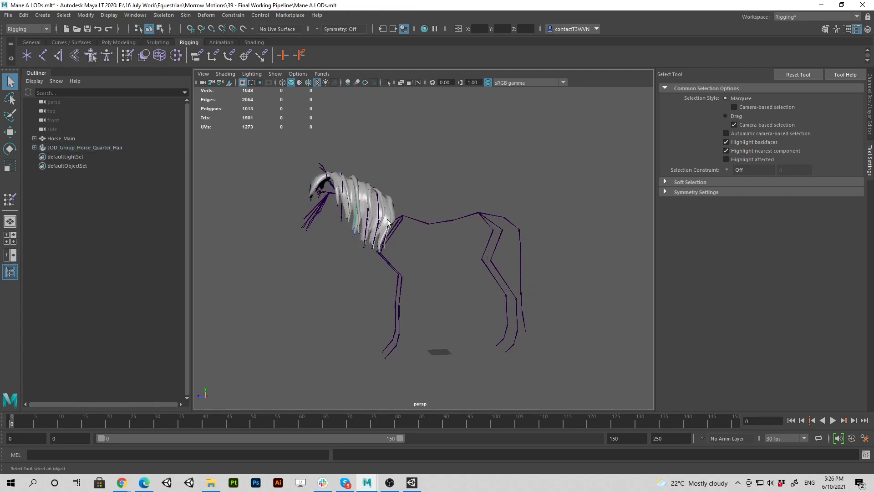
alt+drag(431, 252, 390, 253)
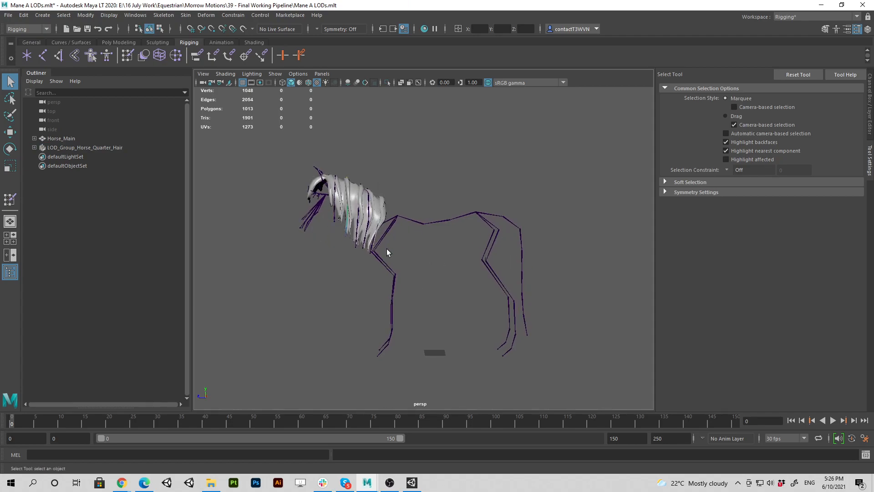
Expand Horse_Main and its CG node in the hierarchy, check what CG selects on the skeleton, and clear the selection
alt+drag(445, 255, 351, 225)
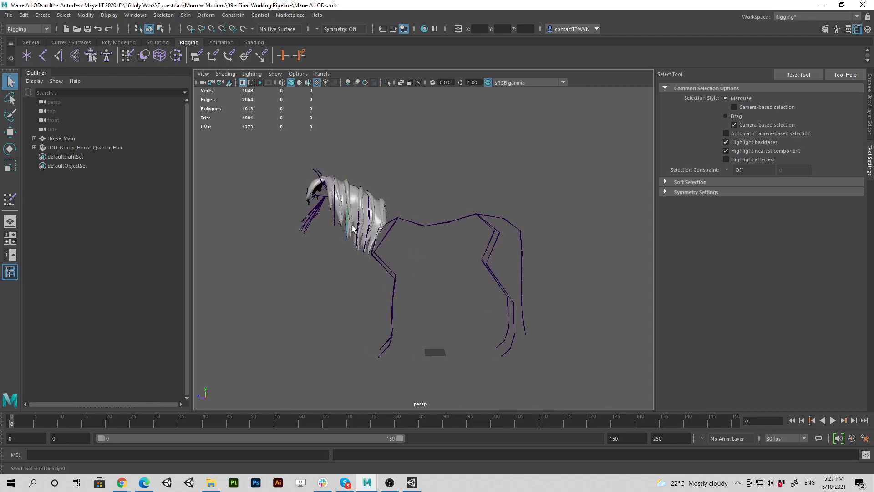
alt+drag(400, 170, 390, 233)
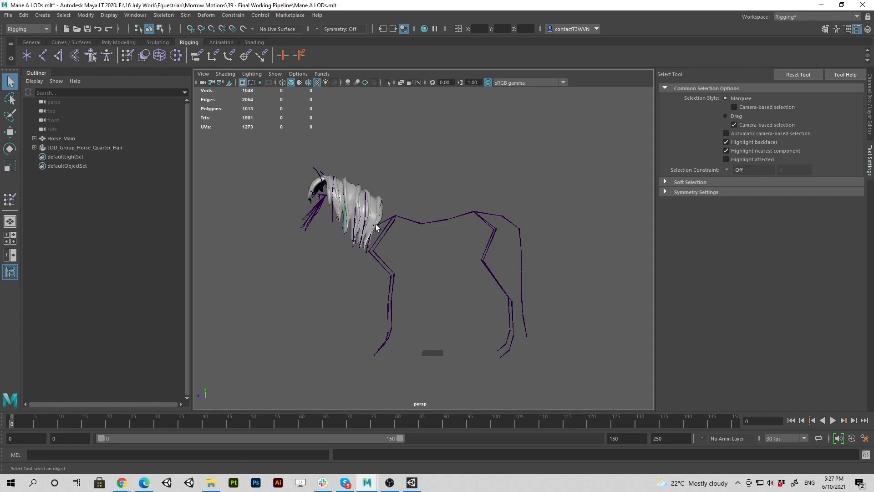
key(alt)
alt+drag(384, 253, 371, 273)
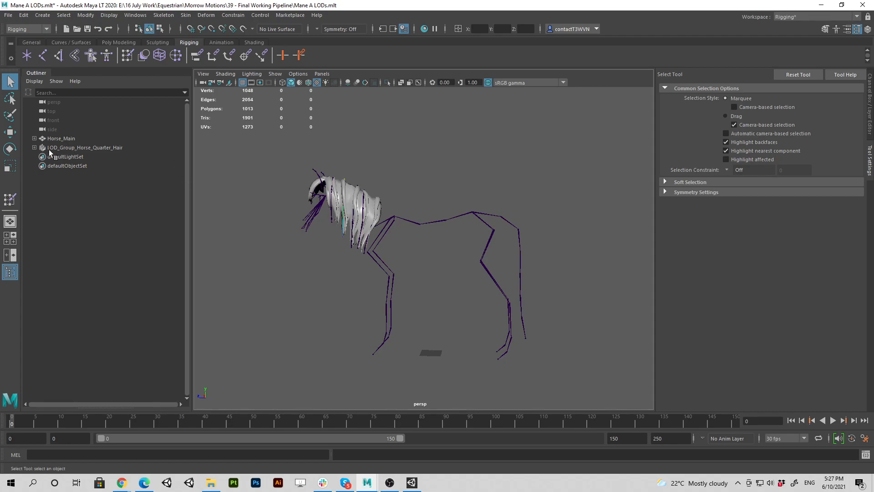
click(34, 138)
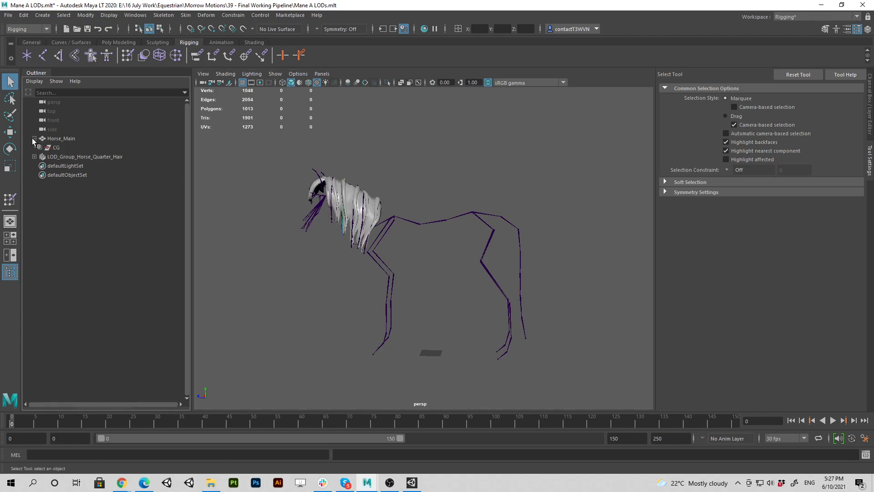
click(40, 148)
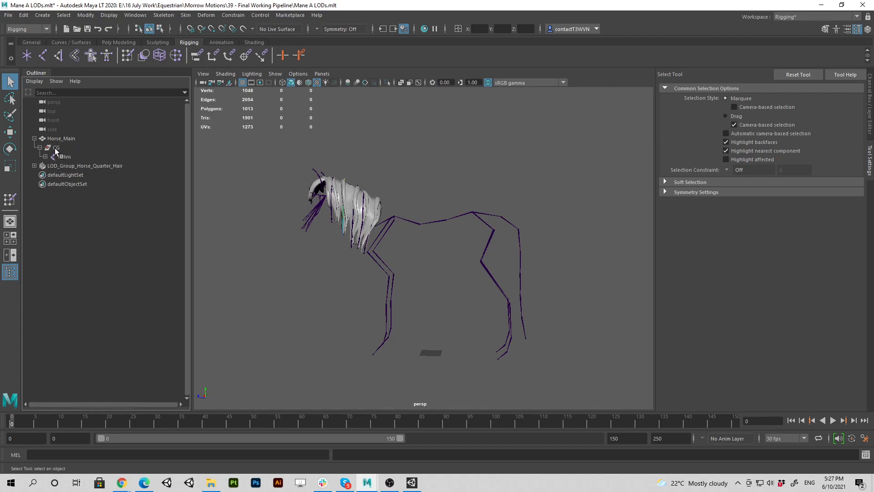
click(55, 149)
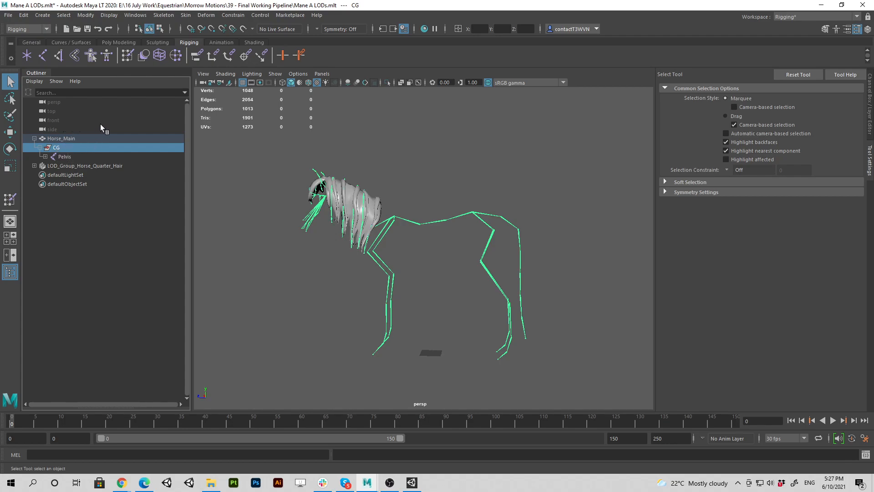
click(92, 214)
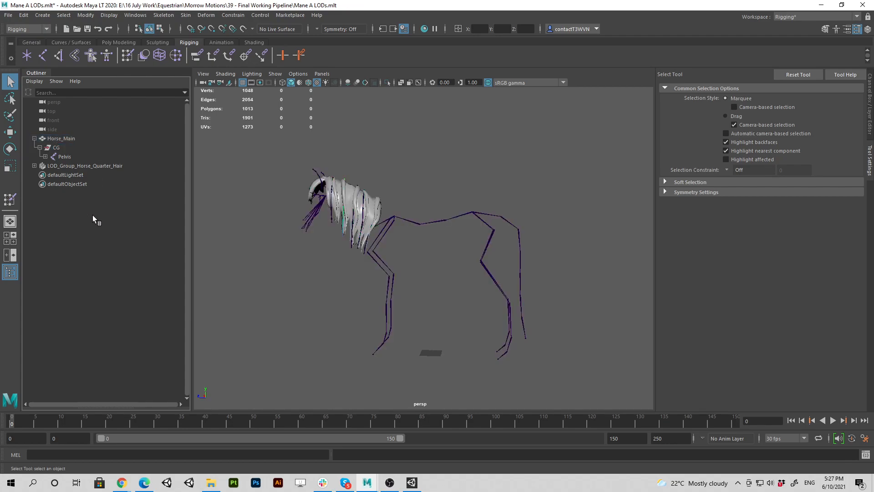
Try to move the CG node out of Horse_Main to the top level of the scene, and undo the move
click(57, 148)
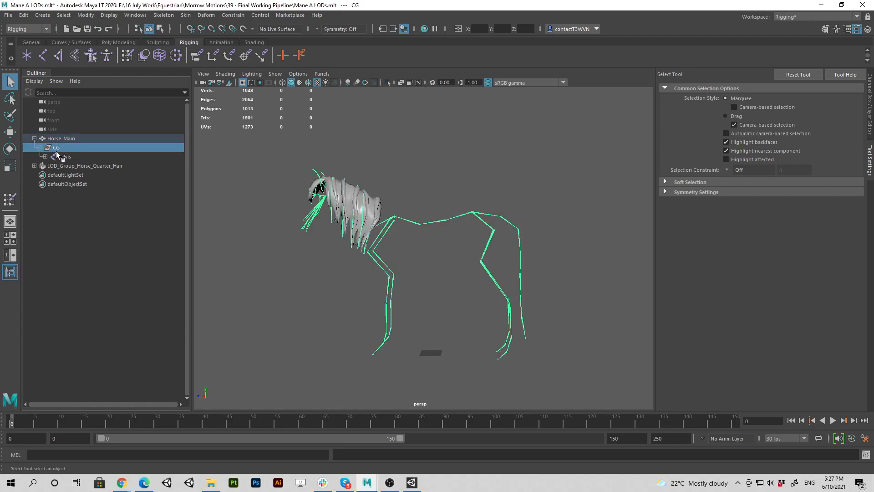
drag(58, 148, 59, 129)
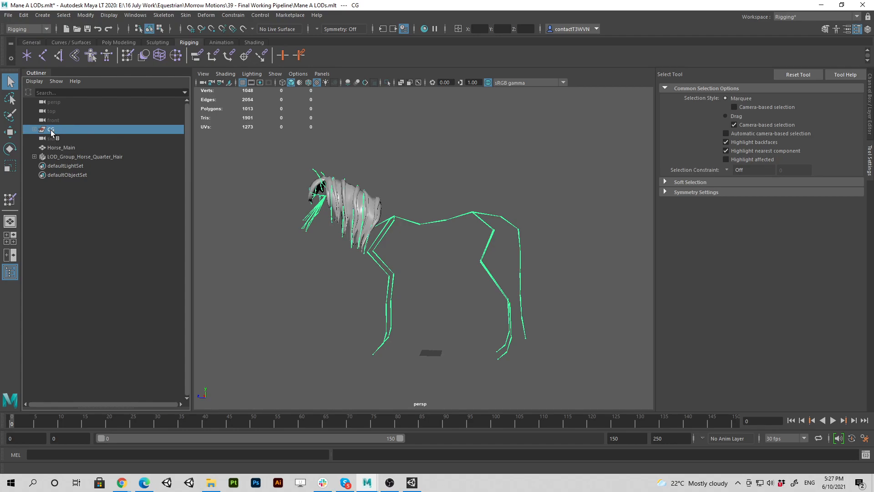
key(ctrl+z)
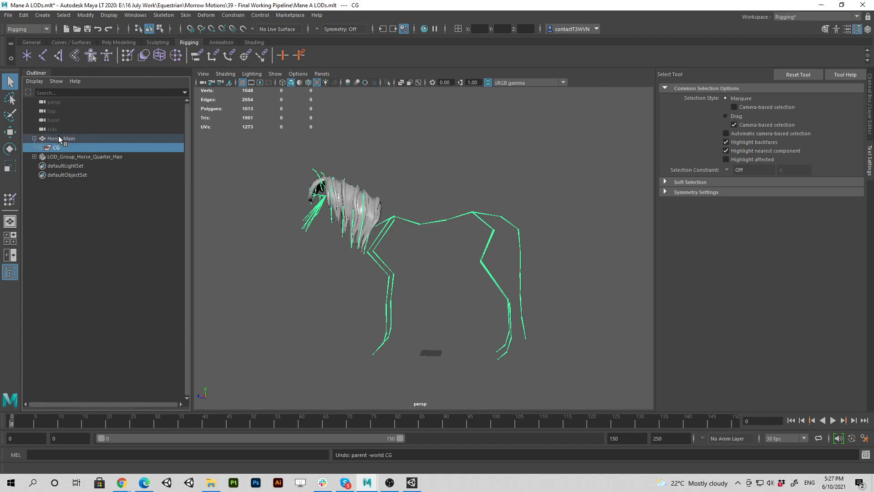
Select Horse_Main, CG and Pelvis in turn to examine the node order and what each covers on the horse skeleton
drag(58, 138, 57, 140)
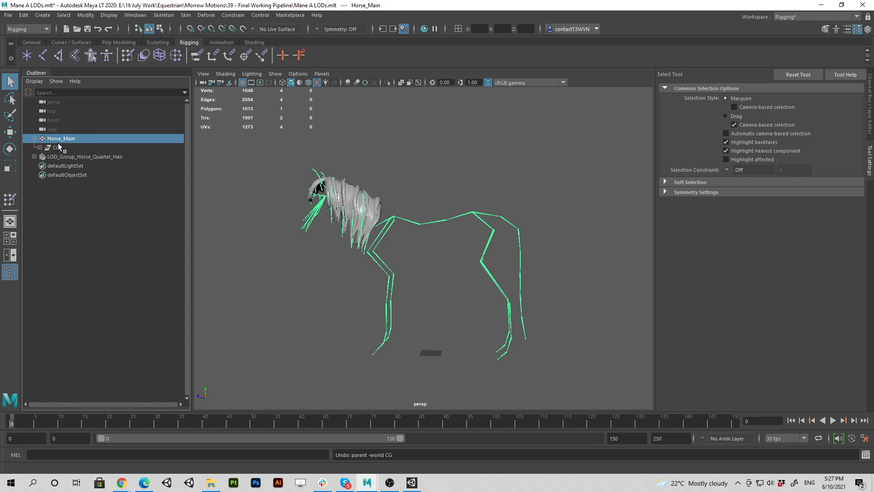
click(59, 147)
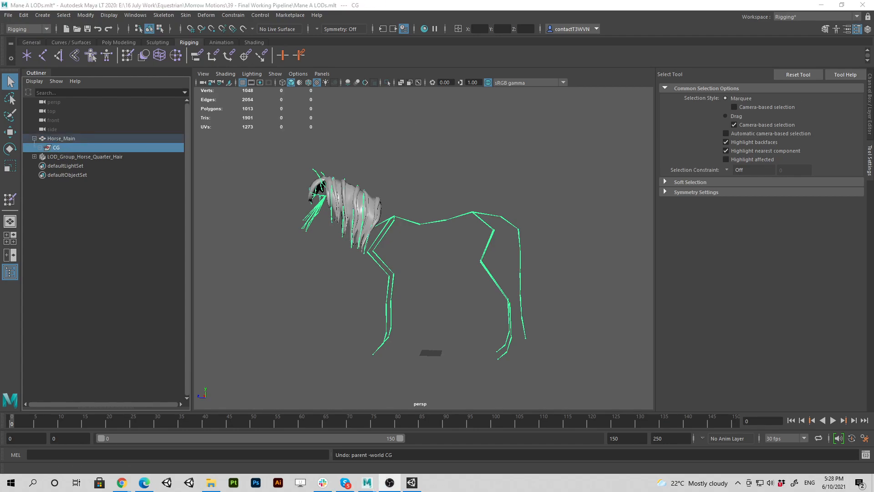
click(64, 139)
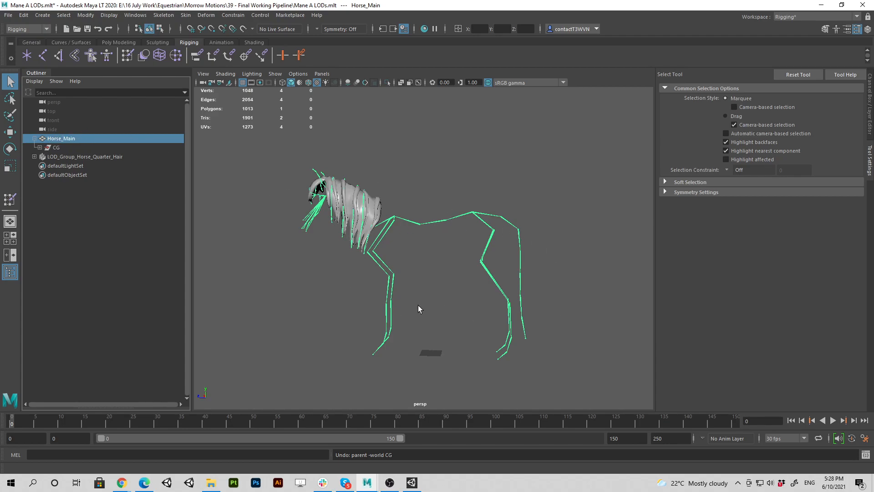
click(50, 148)
click(40, 148)
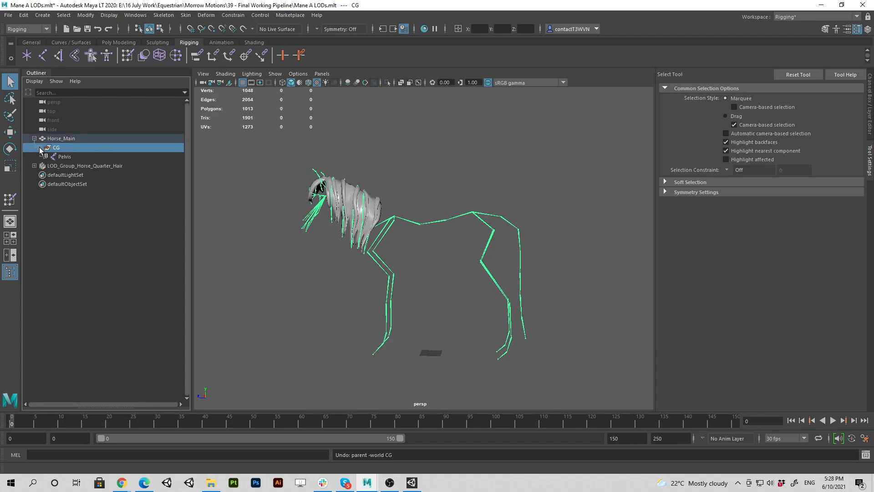
click(68, 158)
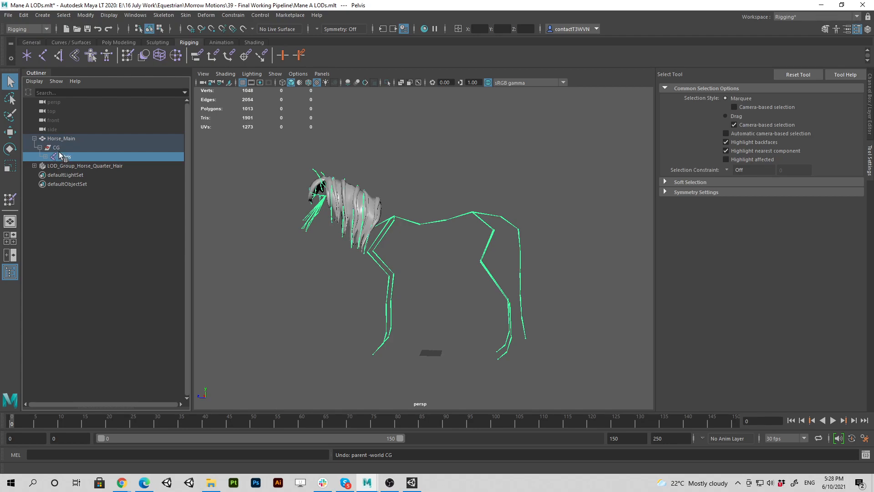
click(79, 139)
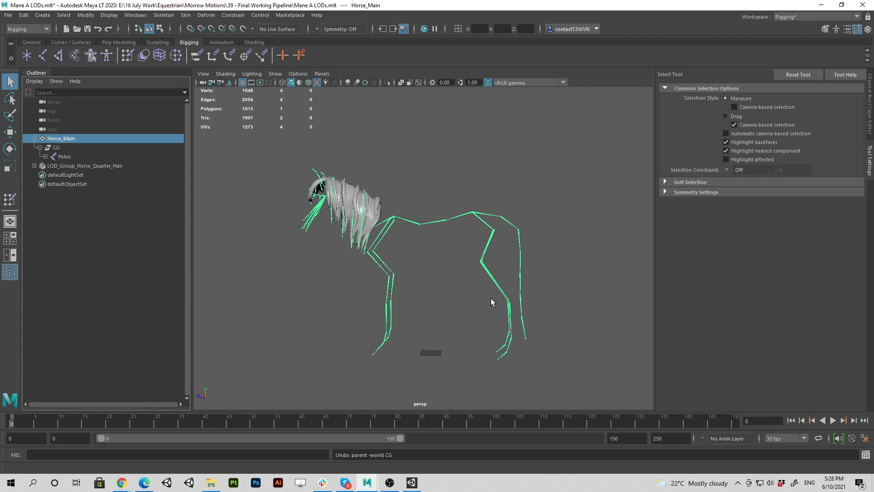
alt+drag(436, 270, 395, 247)
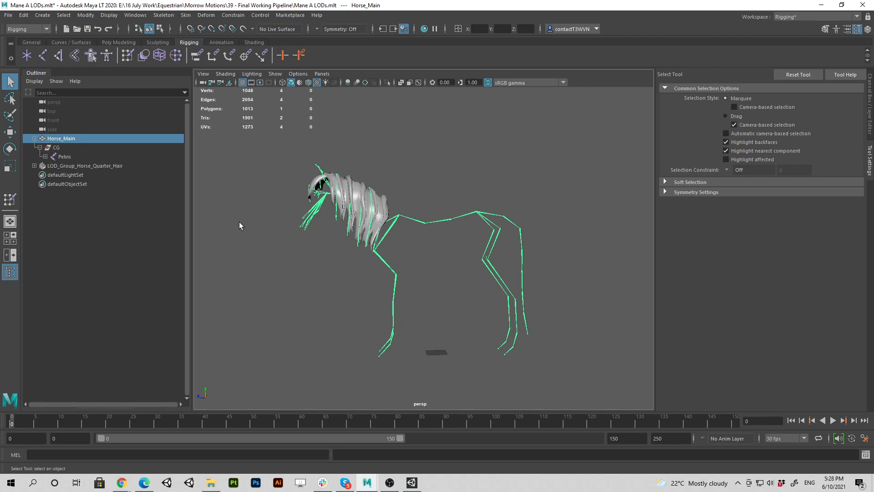
Unparent CG from Horse_Main, group it on its own, and place the group just above Horse_Main in the scene hierarchy
click(55, 148)
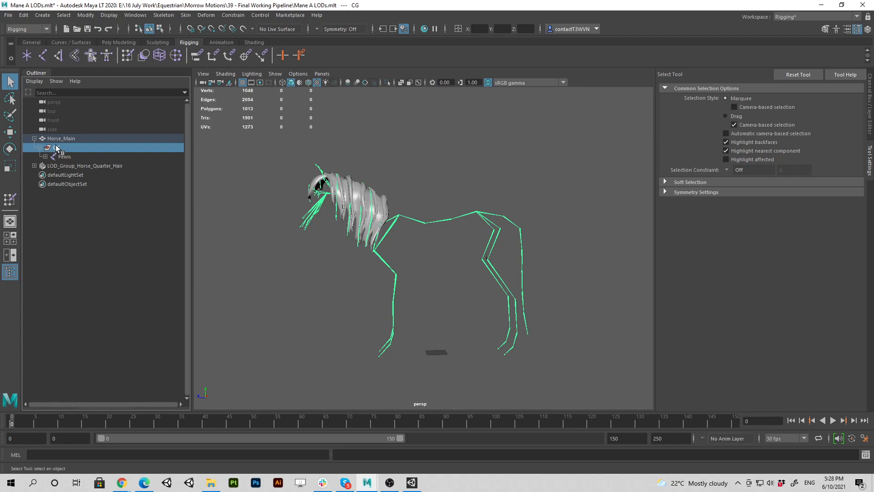
middle_drag(58, 145, 51, 135)
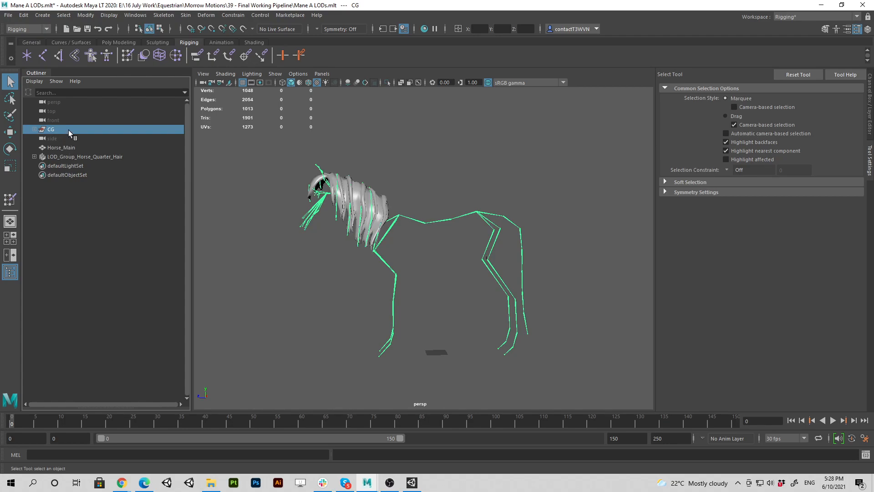
key(ctrl+g)
mouse_move(56, 158)
middle_down()
mouse_move(63, 145)
mouse_move(53, 145)
middle_up()
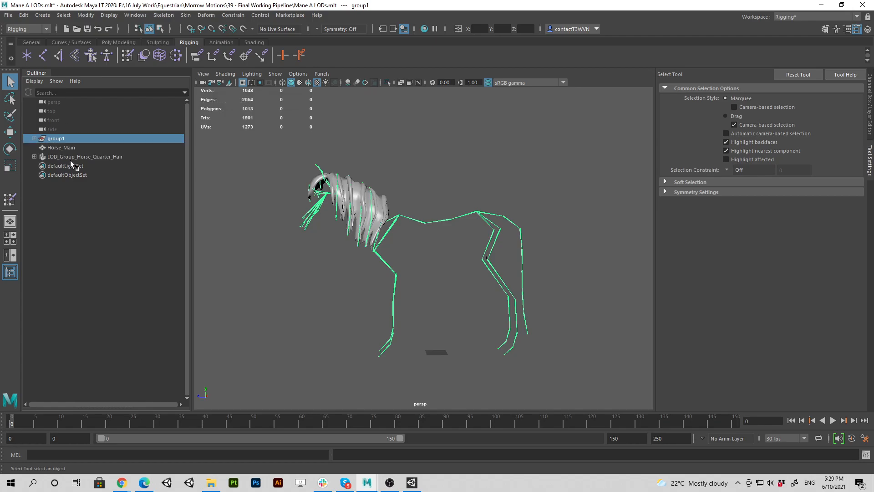
Copy the original Horse_Main mesh node's name and rename the node as Horse_Main_
double_click(64, 148)
text(Maya Hierarchy)
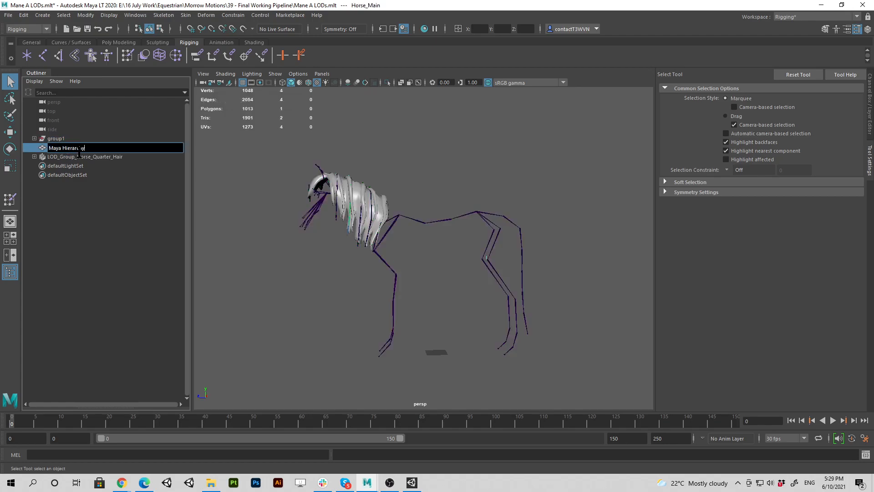
key(ctrl+z)
key(ctrl+c)
key(Right)
text(_)
key(Return)
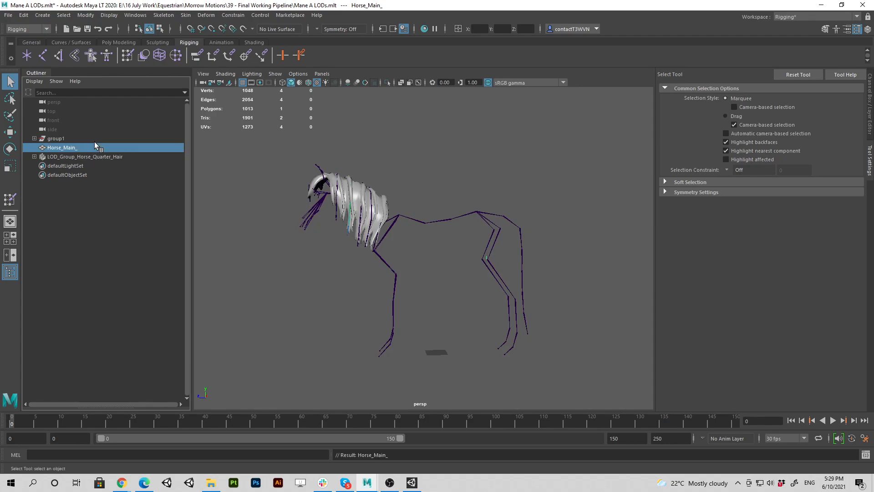
Rename the new group as Horse_Main, expand it down to Pelvis to check its hierarchy, and clear the selection
double_click(58, 138)
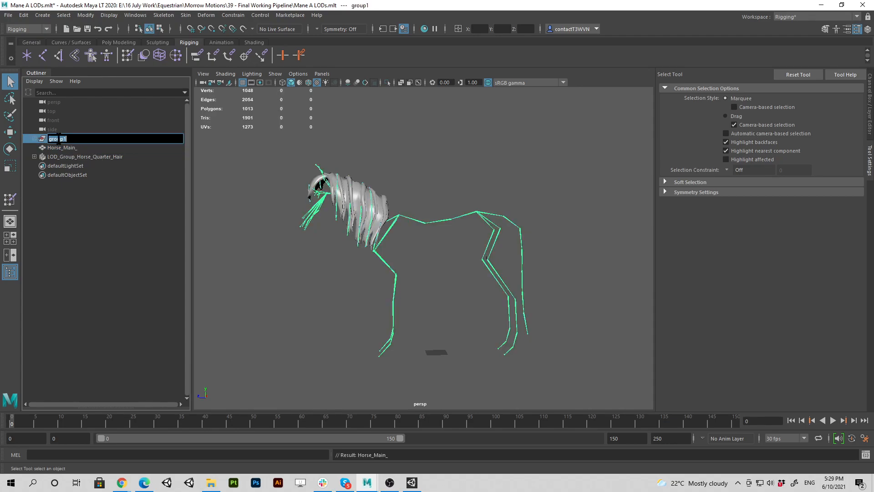
key(ctrl+v)
key(Return)
click(34, 139)
click(40, 147)
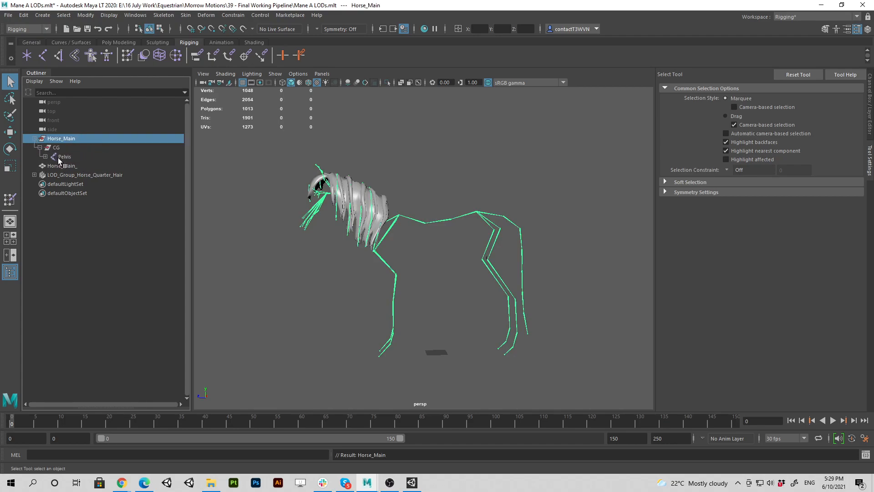
click(55, 148)
click(61, 139)
click(371, 171)
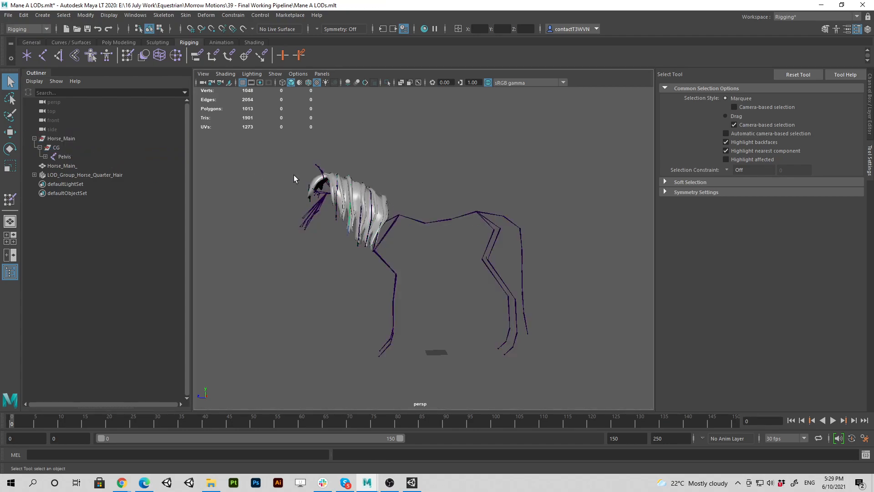
Move LOD_Group_Horse_Quarter_Hair straight up, clear of the horse skeleton, with the Move tool
click(97, 176)
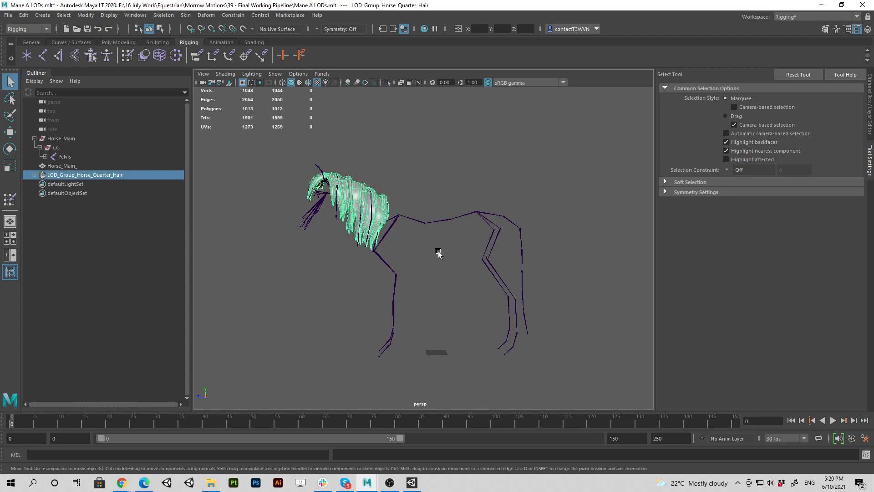
key(w)
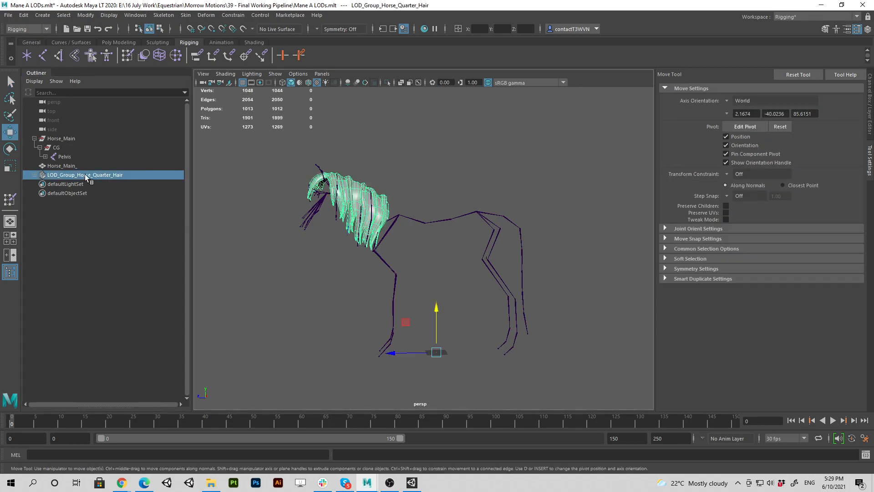
drag(436, 306, 434, 235)
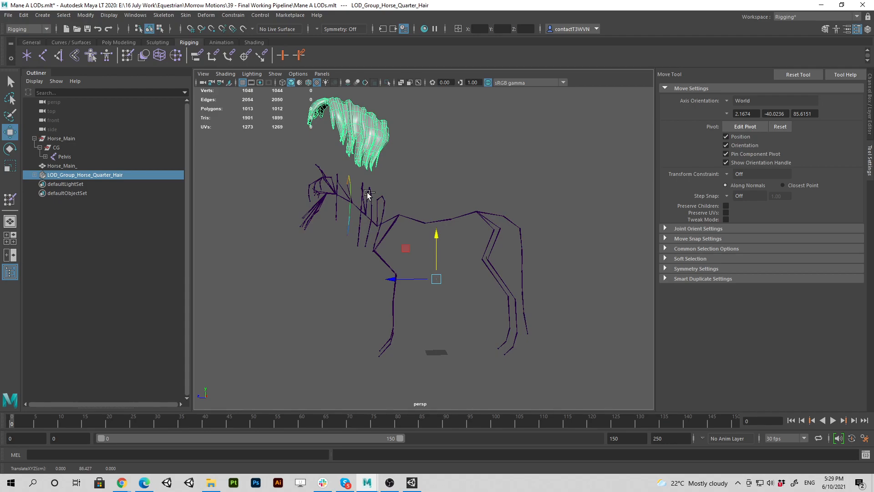
Undo the mane group move, both renames, the grouping and the unparenting until CG is back under Horse_Main
key(ctrl+z)
key(ctrl+z)
key(ctrl+z)
key(ctrl+z)
key(ctrl+z)
key(ctrl+z)
key(ctrl+z)
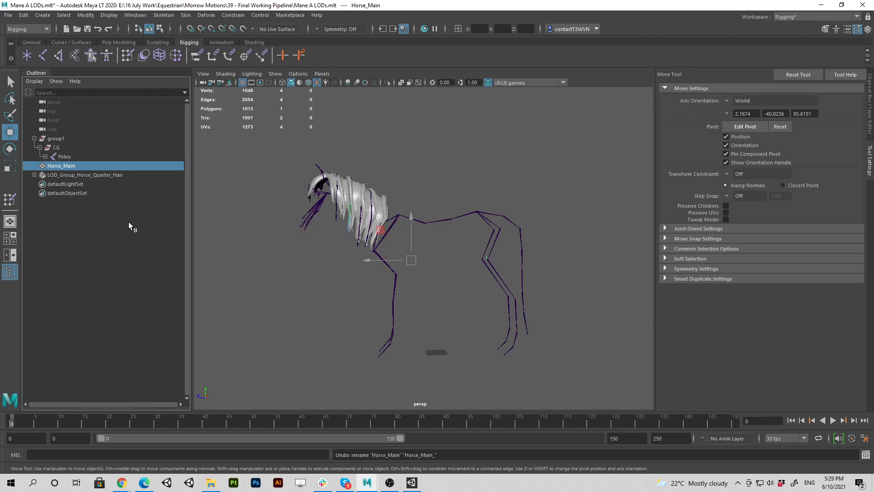
key(ctrl+z)
key(ctrl+z)
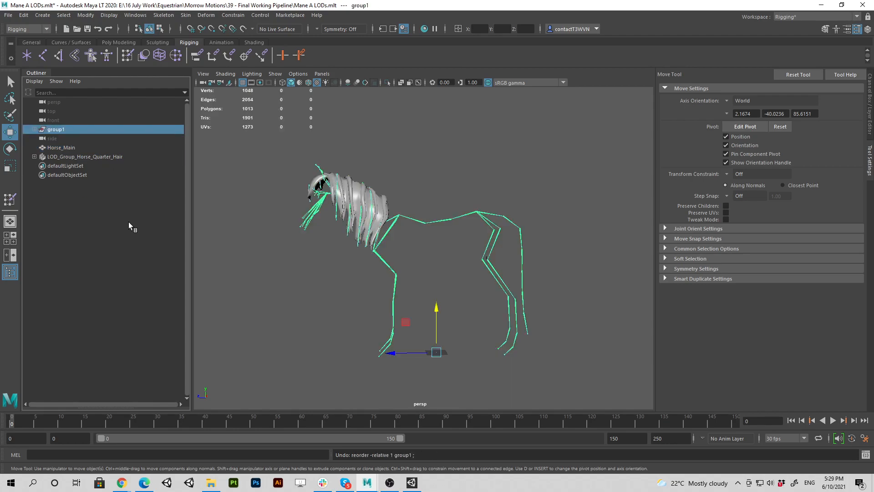
key(ctrl+z)
key(ctrl+z)
key(ctrl+z)
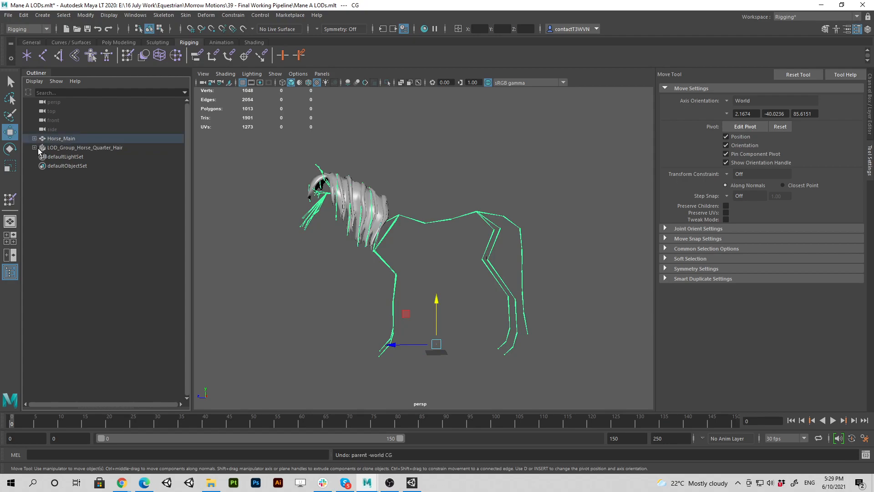
Expand Horse_Main again and select Horse_Main, CG and Pelvis in turn to review the original hierarchy
click(58, 138)
click(35, 138)
click(40, 148)
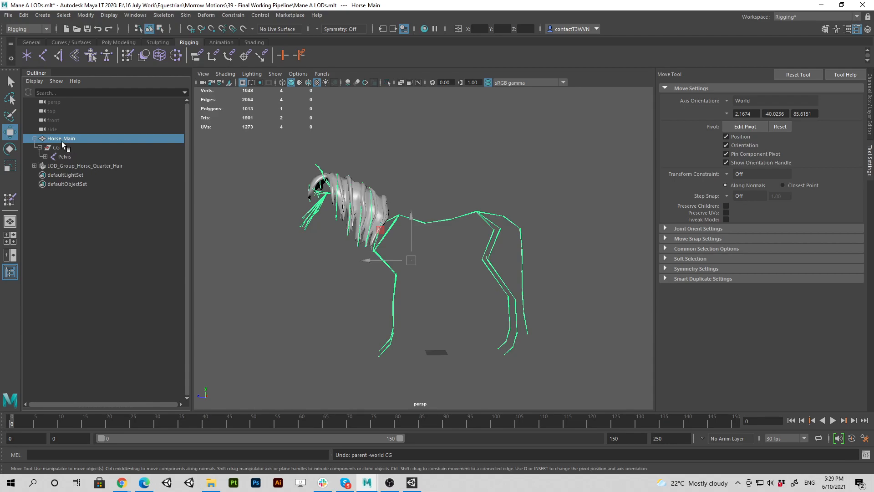
click(57, 147)
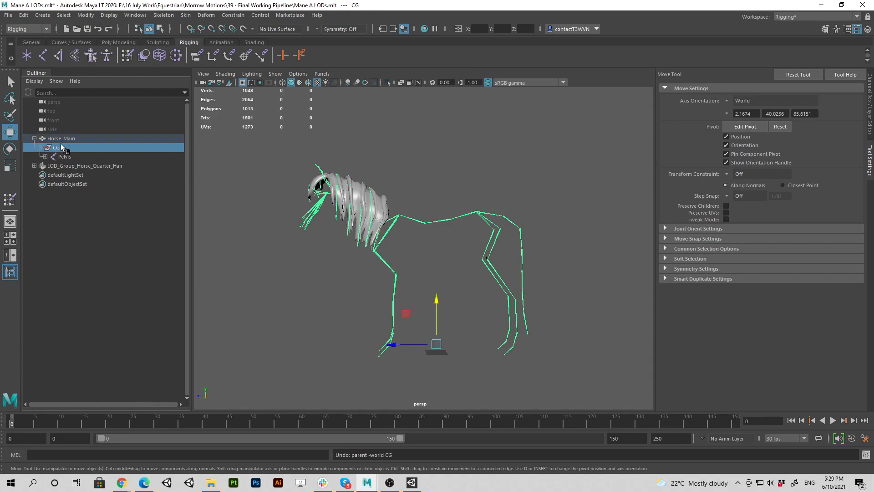
click(63, 141)
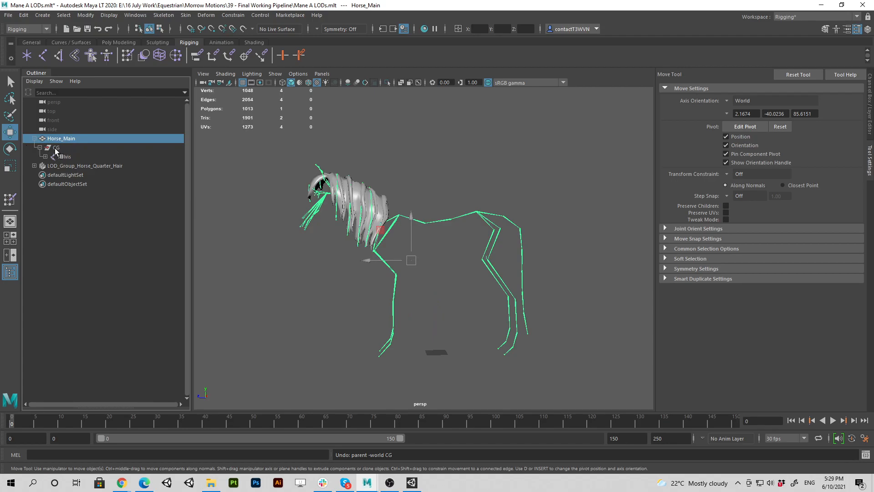
click(55, 148)
click(63, 157)
click(66, 138)
Examine the selected Horse_Main node's small polygon up close beside the hind leg joints
alt+drag(350, 227, 370, 239)
alt+right_drag(370, 239, 472, 254)
alt+drag(472, 254, 420, 267)
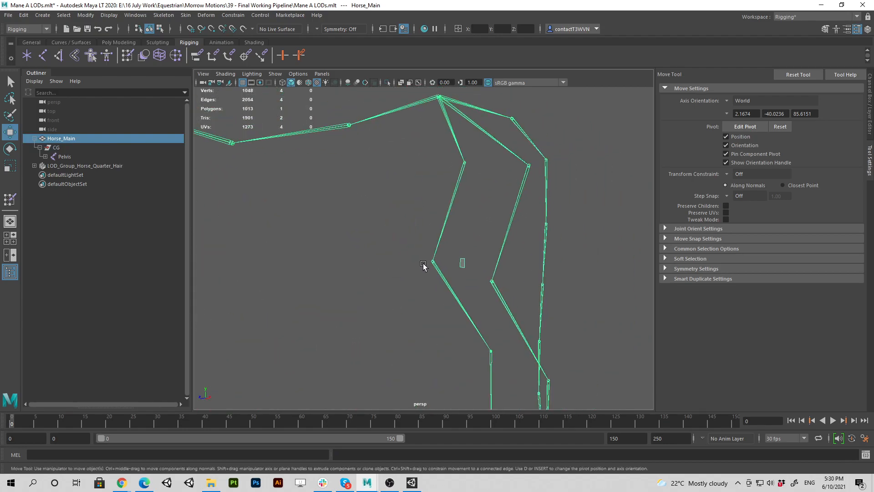
Put Horse_Main's small polygon into component editing, clear the selection and view it together with the whole skeleton and mane
key(q)
mouse_move(463, 263)
right_down()
mouse_move(445, 235)
mouse_move(459, 257)
right_up()
key(w)
drag(462, 261, 460, 235)
key(q)
click(484, 201)
alt+drag(484, 201, 418, 238)
alt+drag(327, 266, 375, 224)
scroll(410, 272, down, 3)
alt+drag(451, 249, 500, 243)
alt+middle_drag(493, 253, 525, 274)
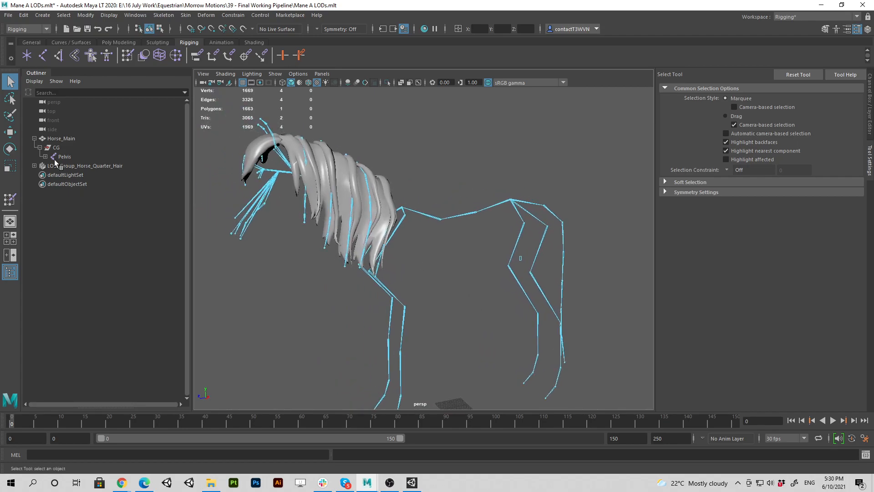
Select Horse_Main, its child CG and the Pelvis joint in turn, finishing on Horse_Main, to review the hierarchy order
alt+drag(518, 240, 438, 227)
click(69, 139)
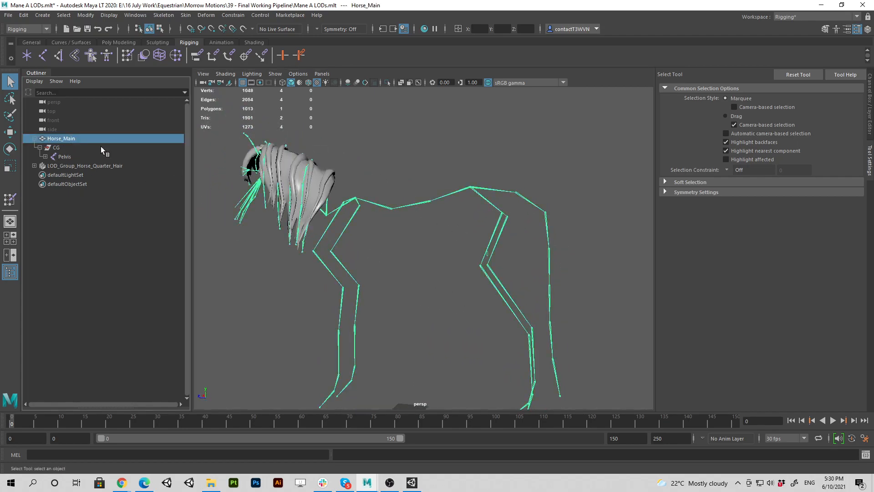
click(58, 149)
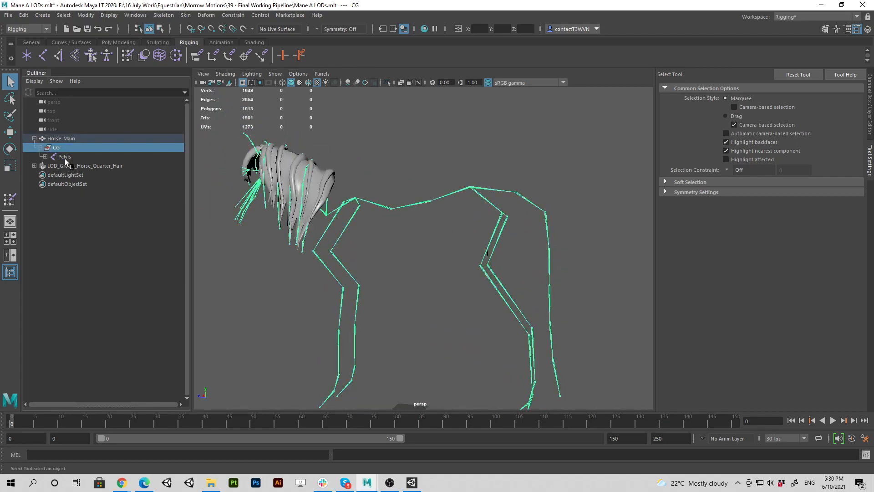
click(65, 157)
click(69, 138)
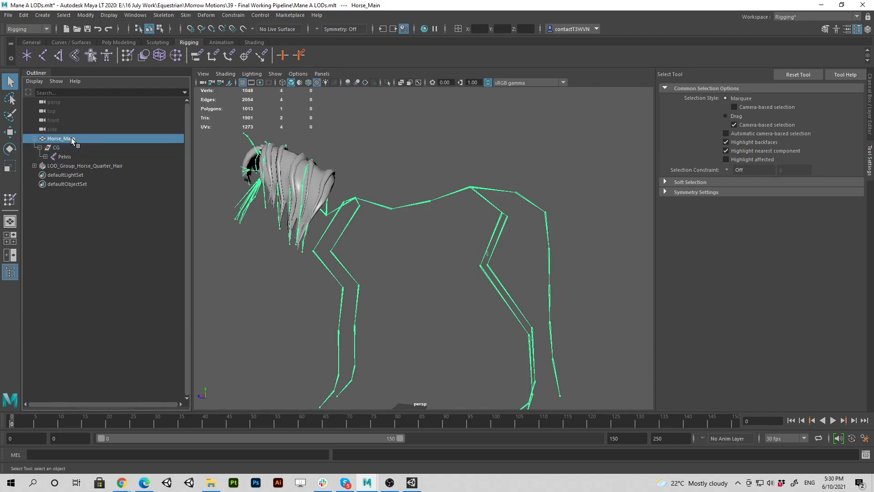
Examine the complete horse skeleton and mane from the side and front with Horse_Main selected
key(f)
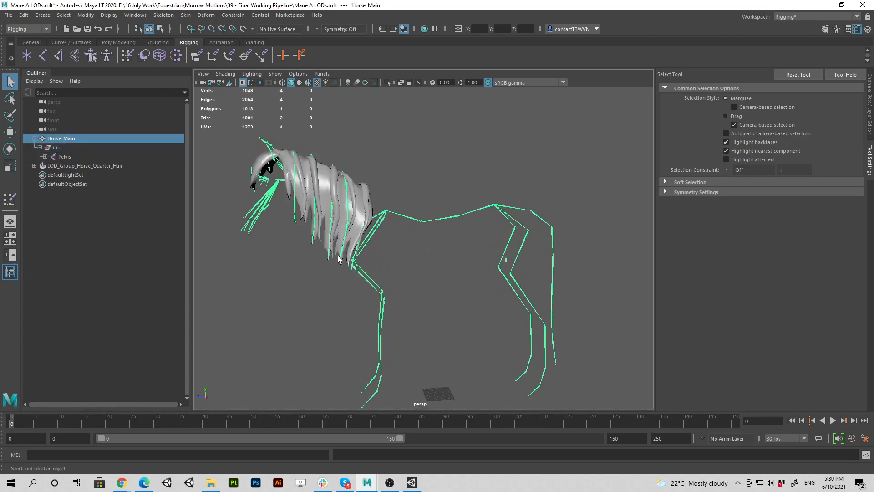
mouse_move(408, 279)
alt+mouse_down()
mouse_move(442, 277)
mouse_move(372, 275)
mouse_move(398, 278)
alt+mouse_up()
alt+right_drag(498, 290, 430, 293)
alt+drag(430, 294, 429, 287)
alt+right_drag(429, 287, 448, 299)
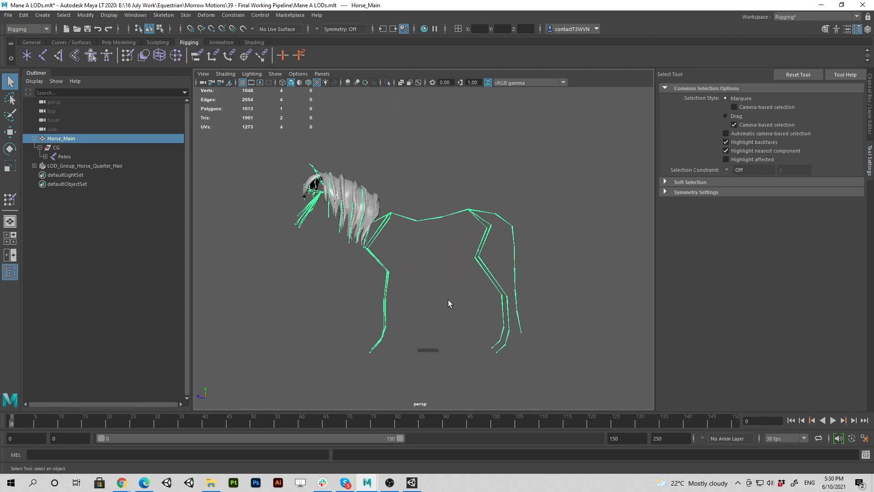
alt+middle_drag(447, 300, 441, 293)
alt+drag(406, 286, 435, 297)
alt+right_drag(435, 296, 377, 311)
alt+drag(376, 311, 441, 312)
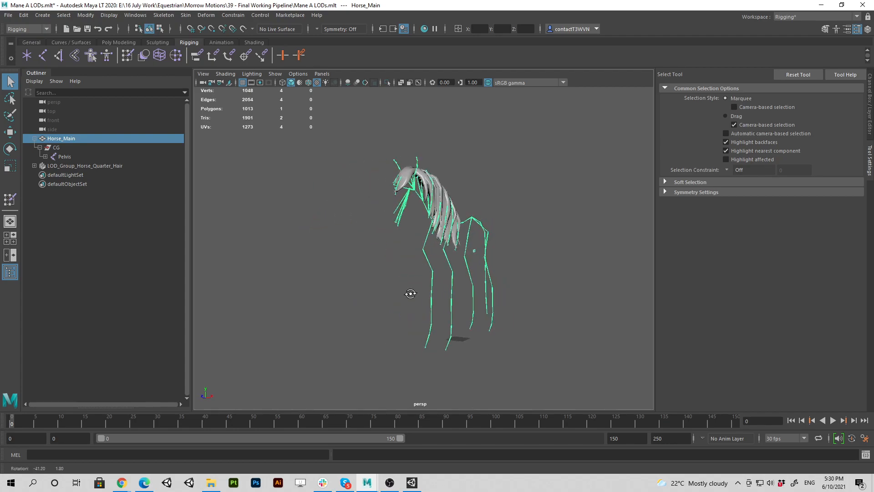